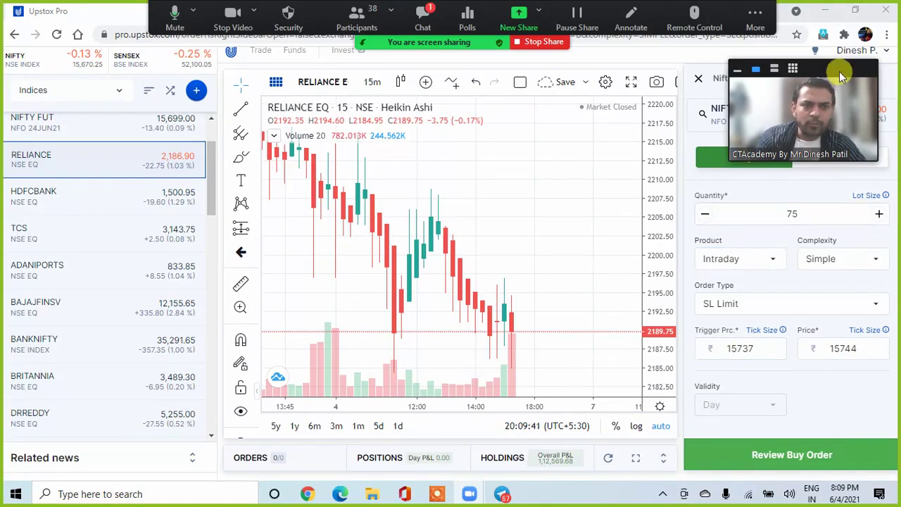
- Leave the Nifty futures buy order quantity at 75
{"action": "mouse_move", "coordinate": [838, 70]}
{"action": "left_mouse_down"}
{"action": "mouse_move", "coordinate": [602, 66]}
{"action": "mouse_move", "coordinate": [601, 53]}
{"action": "left_mouse_up"}
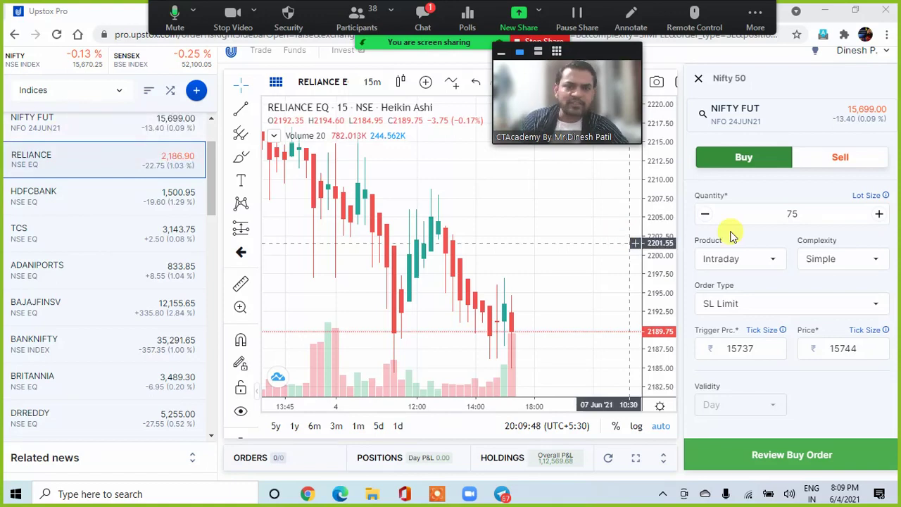
{"action": "left_click", "coordinate": [781, 214]}
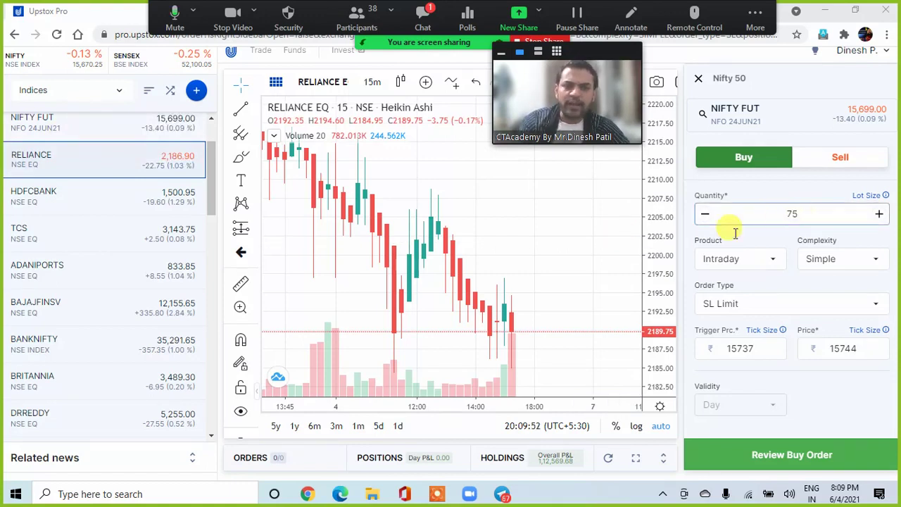
{"action": "left_click", "coordinate": [779, 215]}
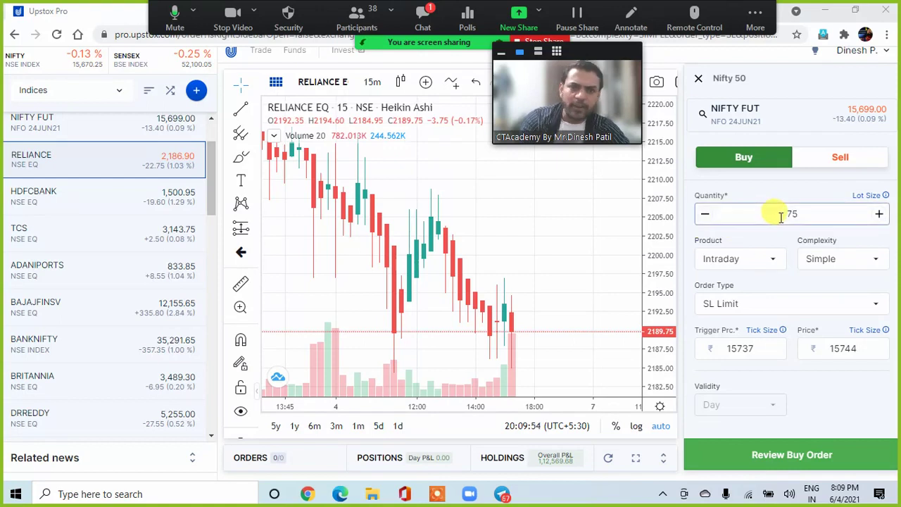
{"action": "left_click", "coordinate": [725, 246]}
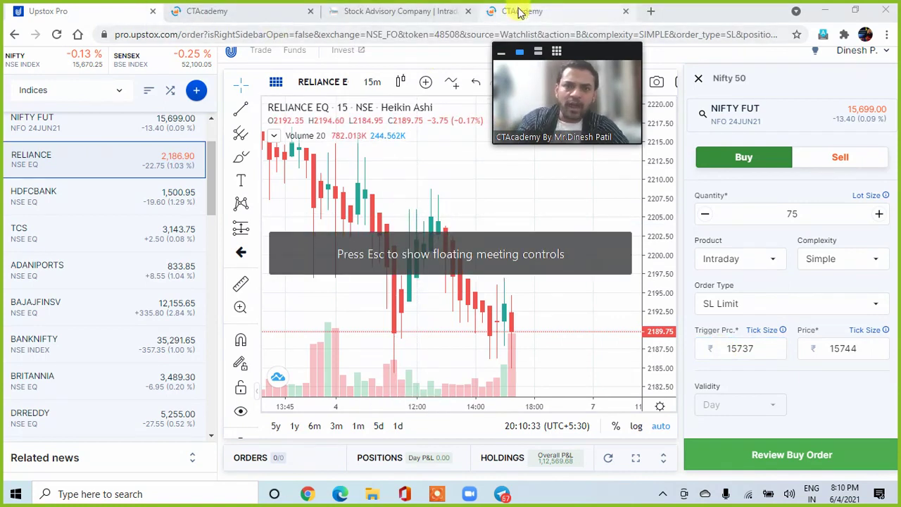
- Mark the Confirmation Pt. and Take Entry Upto rows in the CTAcademy level calculator
{"action": "left_click", "coordinate": [519, 12]}
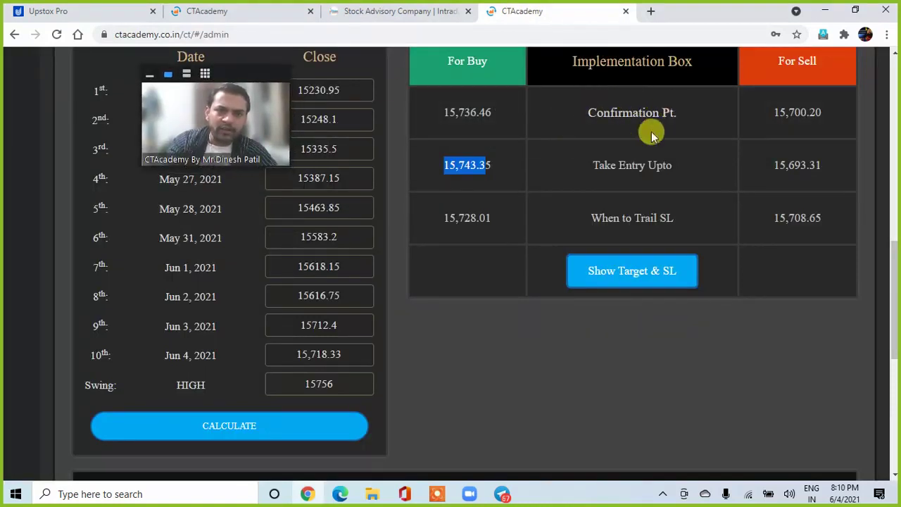
{"action": "left_click", "coordinate": [579, 124]}
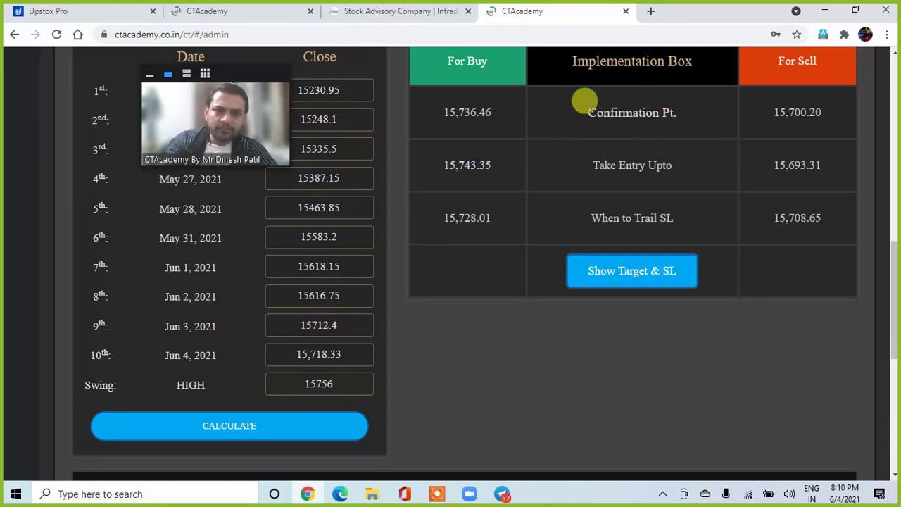
{"action": "left_click_drag", "start_coordinate": [587, 113], "coordinate": [674, 112]}
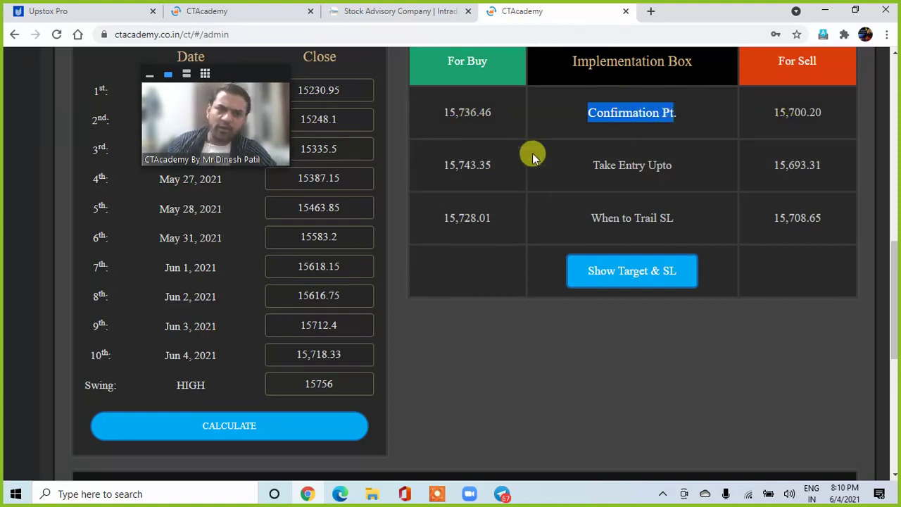
{"action": "left_click_drag", "start_coordinate": [575, 163], "coordinate": [684, 165]}
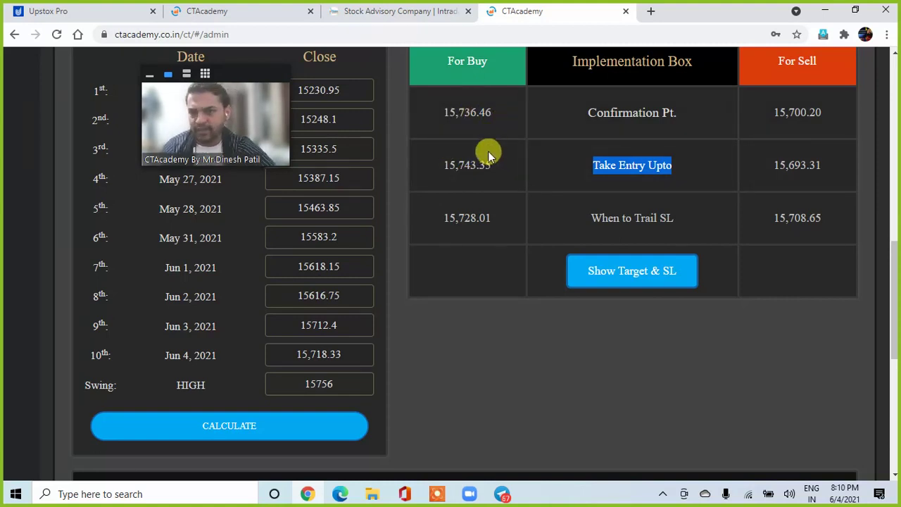
- Review the Nifty futures buy order in Upstox, then back out and close the order panel
{"action": "left_click", "coordinate": [111, 11]}
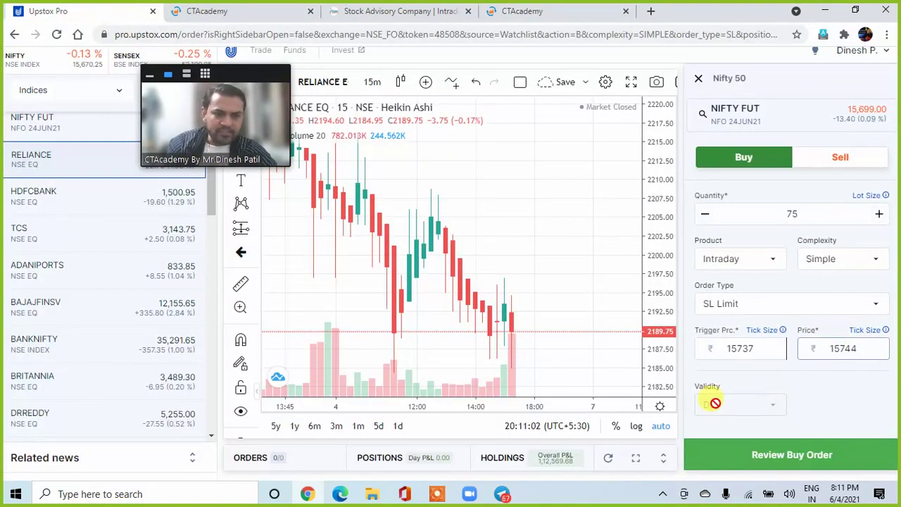
{"action": "left_click", "coordinate": [801, 456]}
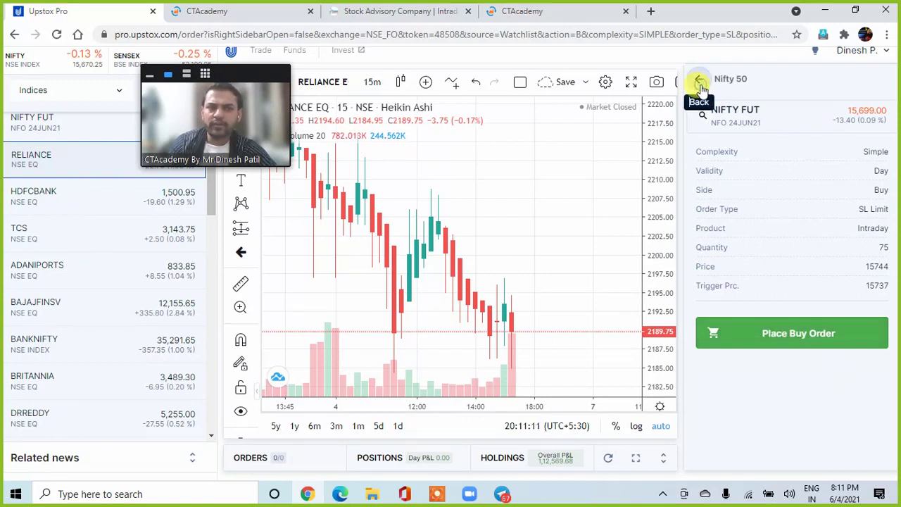
{"action": "left_click", "coordinate": [700, 84]}
{"action": "left_click", "coordinate": [700, 83]}
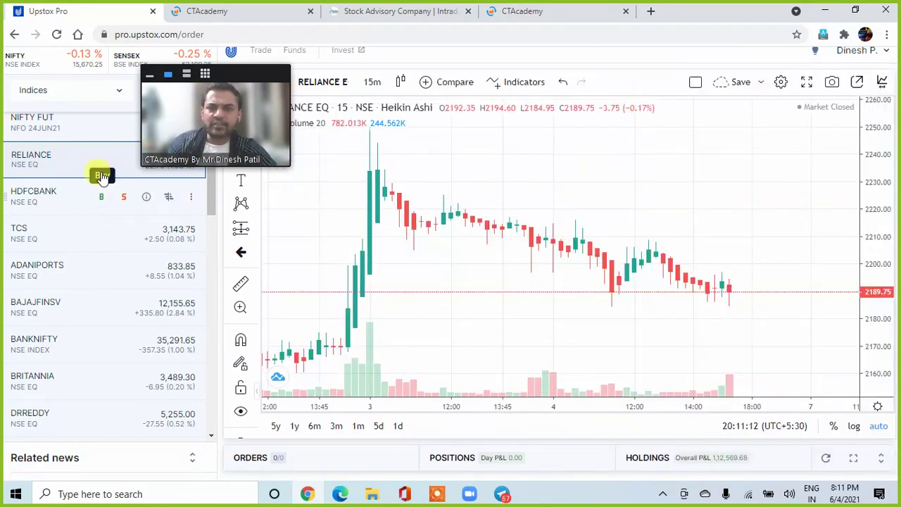
{"action": "mouse_move", "coordinate": [106, 122]}
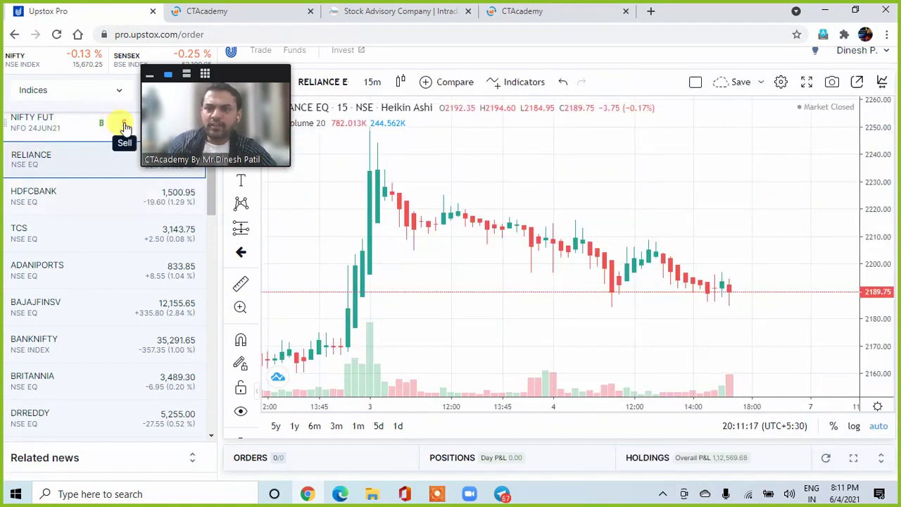
- Start a sell order for NIFTY FUT from the watchlist
{"action": "left_click_drag", "start_coordinate": [249, 73], "coordinate": [330, 45]}
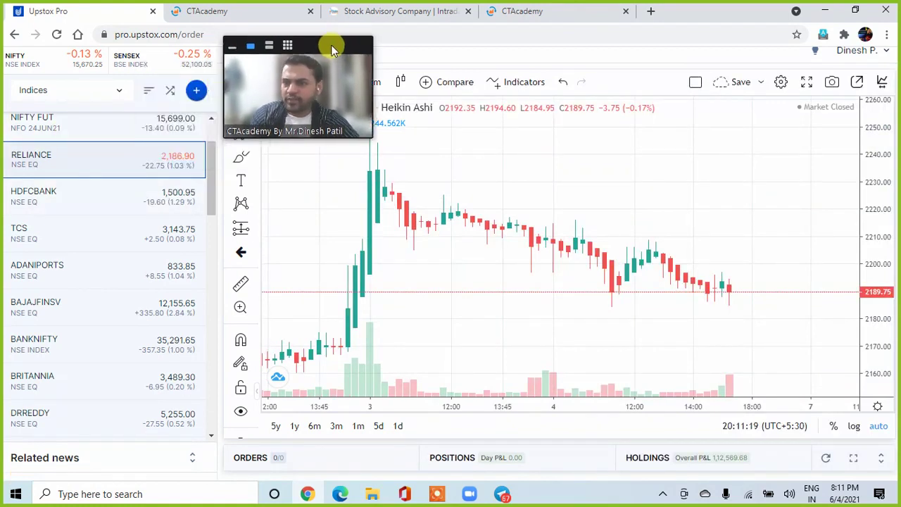
{"action": "scroll", "coordinate": [211, 182], "scroll_direction": "up", "scroll_amount": 1}
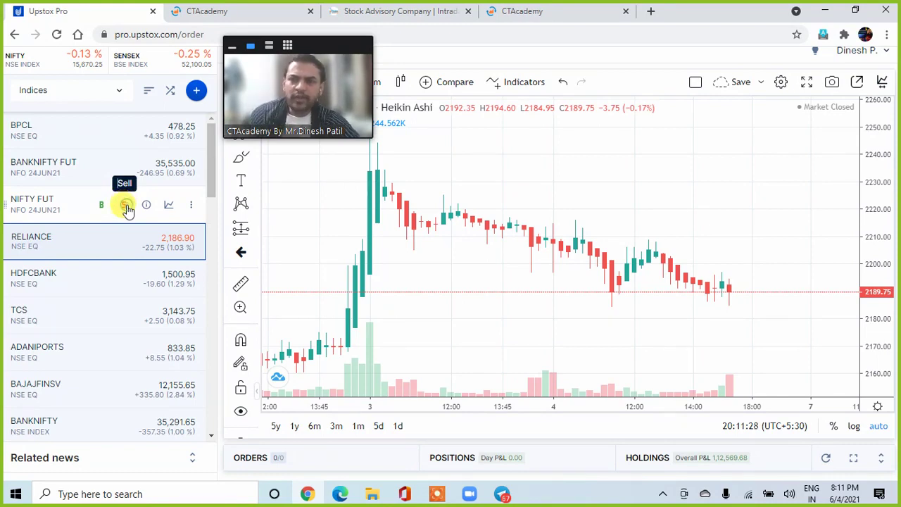
{"action": "left_click", "coordinate": [125, 205]}
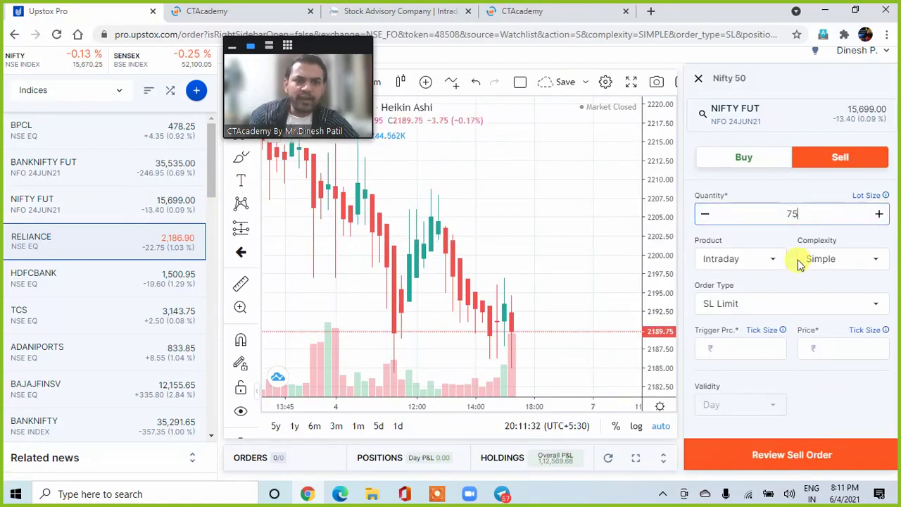
- Change the sell order quantity to 75 and move to the trigger price field
{"action": "left_click", "coordinate": [823, 214]}
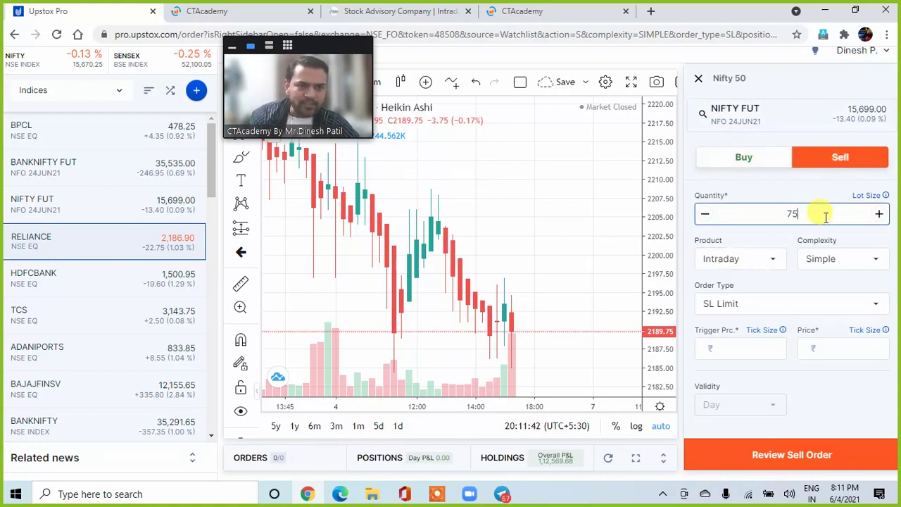
{"action": "key", "text": "BackSpace"}
{"action": "key", "text": "BackSpace"}
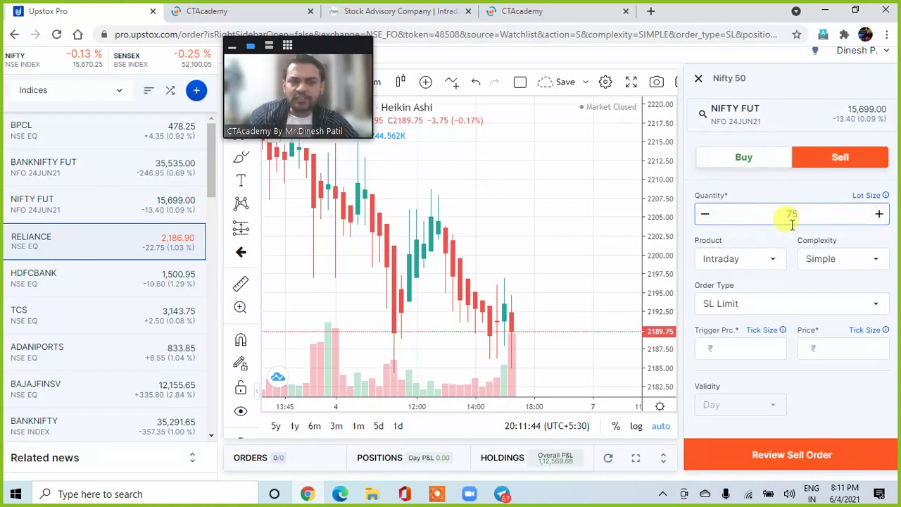
{"action": "type", "text": "75"}
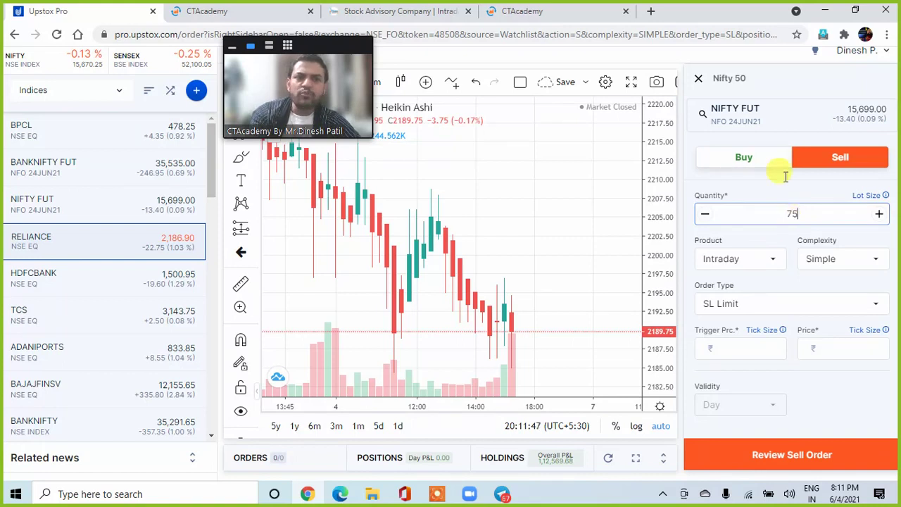
{"action": "left_click", "coordinate": [879, 215]}
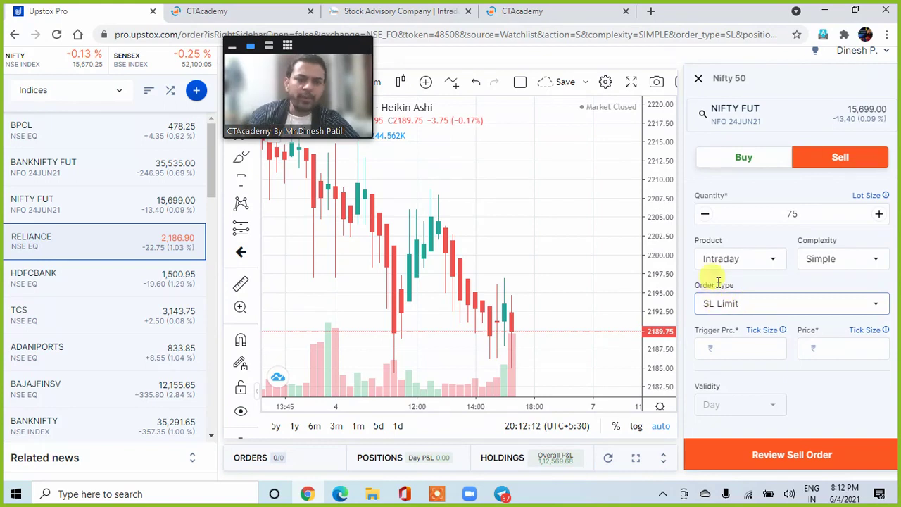
{"action": "left_click", "coordinate": [725, 346]}
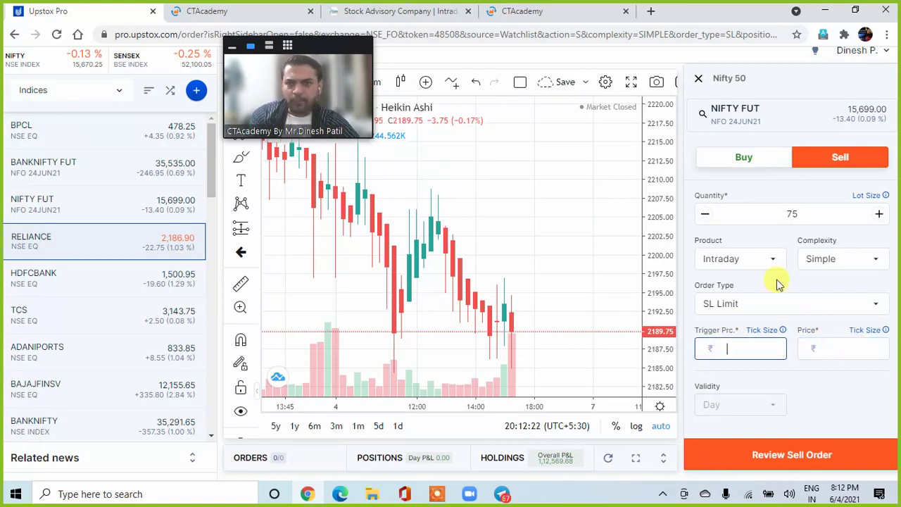
{"action": "left_click", "coordinate": [547, 11]}
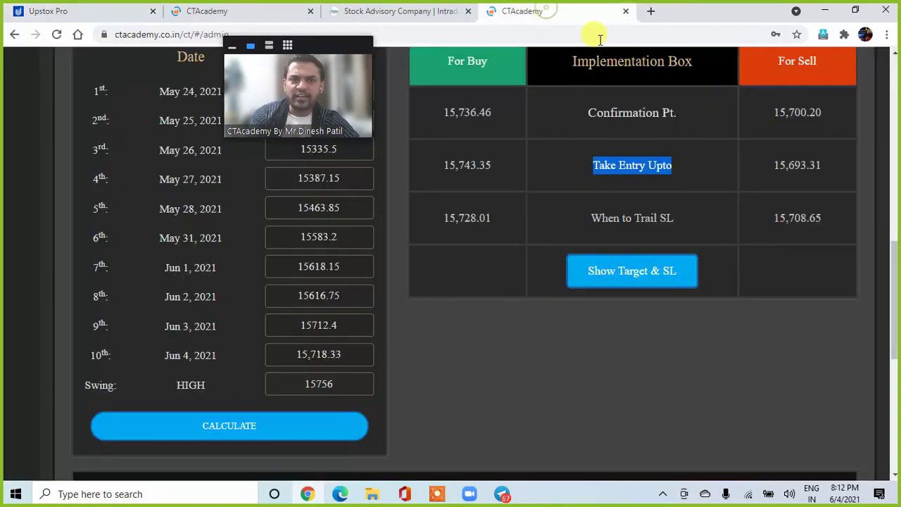
{"action": "left_click_drag", "start_coordinate": [767, 112], "coordinate": [819, 112]}
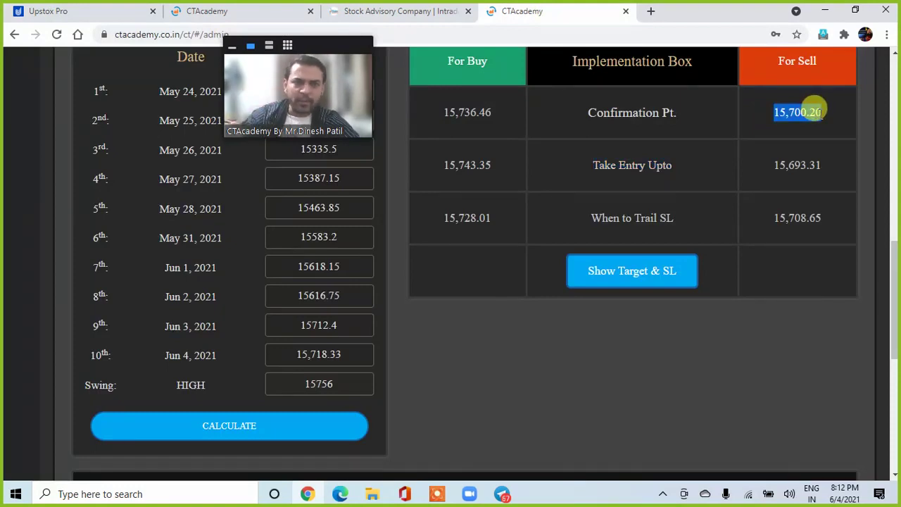
{"action": "left_click_drag", "start_coordinate": [774, 165], "coordinate": [802, 157]}
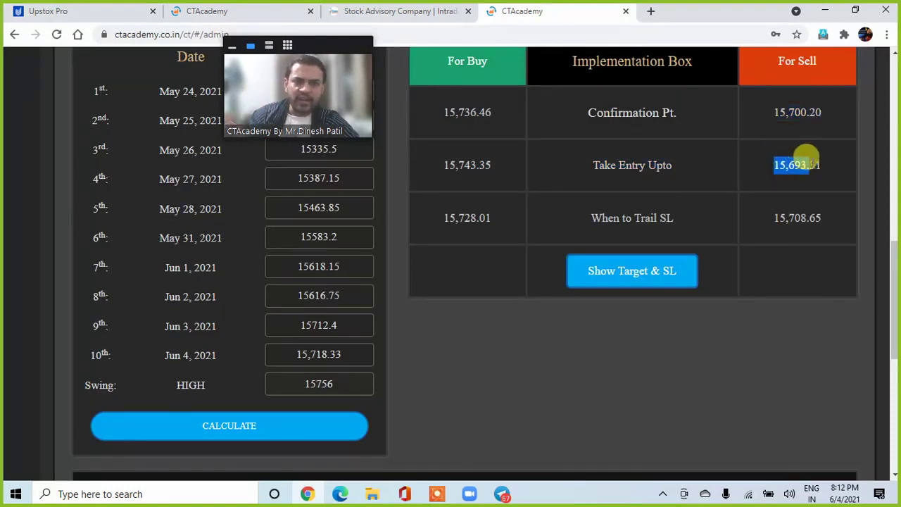
{"action": "left_click", "coordinate": [109, 13]}
- Fill in trigger 15700 and limit price 15693, then close the NIFTY FUT sell order panel
{"action": "left_click", "coordinate": [729, 349]}
{"action": "type", "text": "15700"}
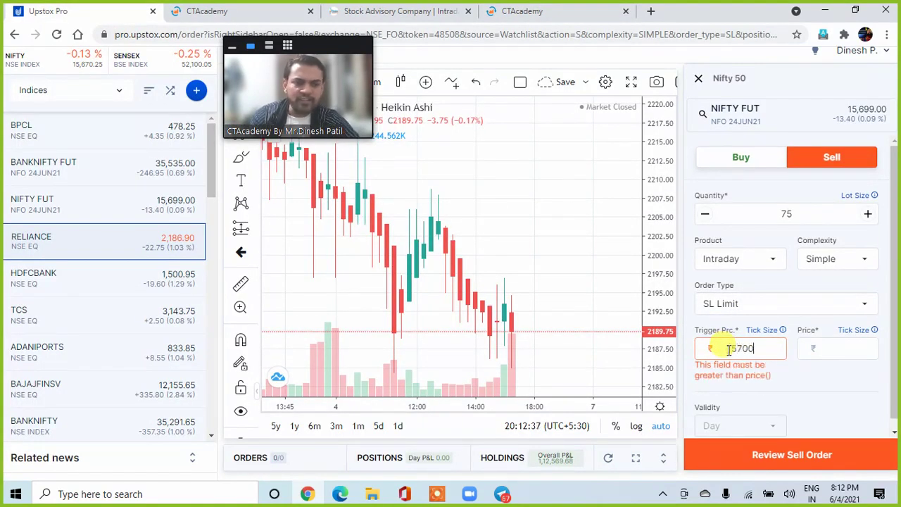
{"action": "left_click", "coordinate": [832, 346]}
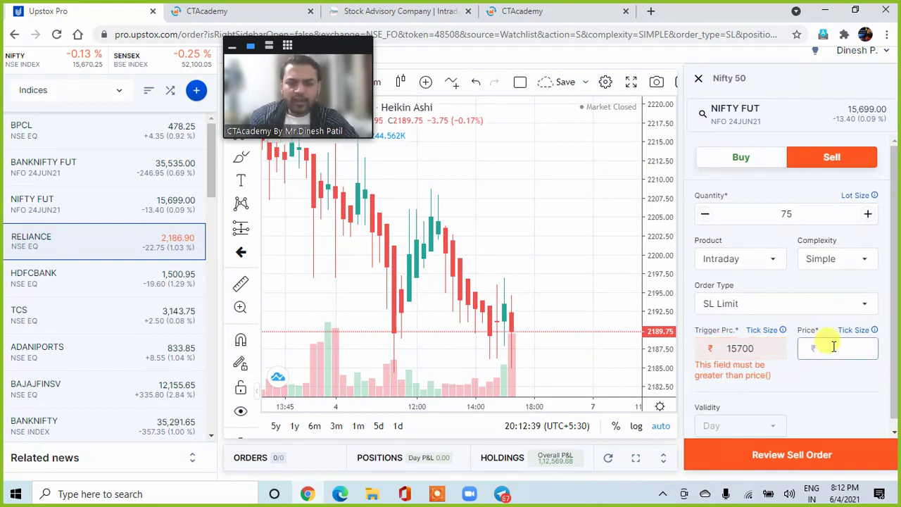
{"action": "type", "text": "1569"}
{"action": "type", "text": "693"}
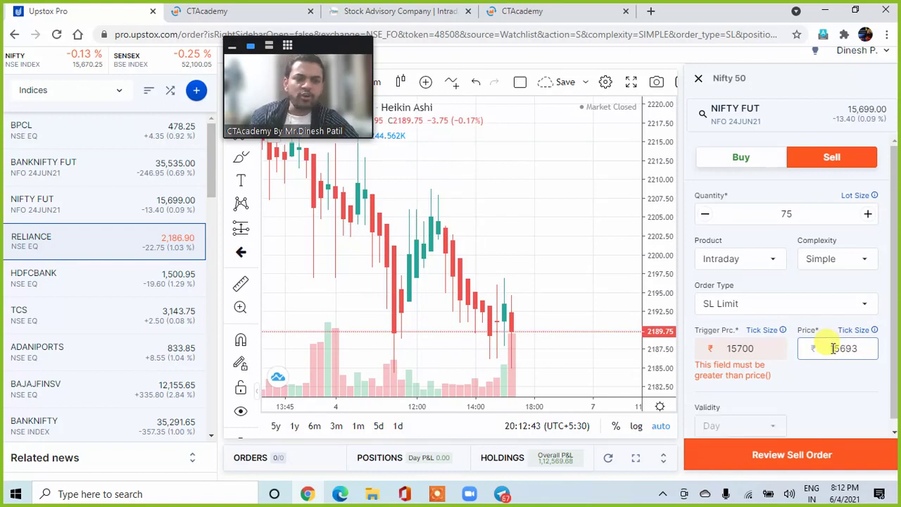
{"action": "left_click", "coordinate": [811, 376]}
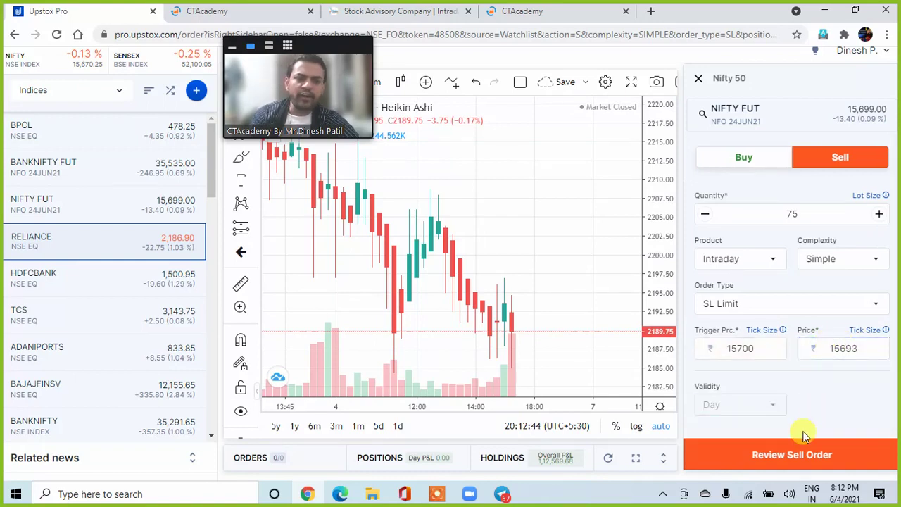
{"action": "left_click", "coordinate": [699, 80]}
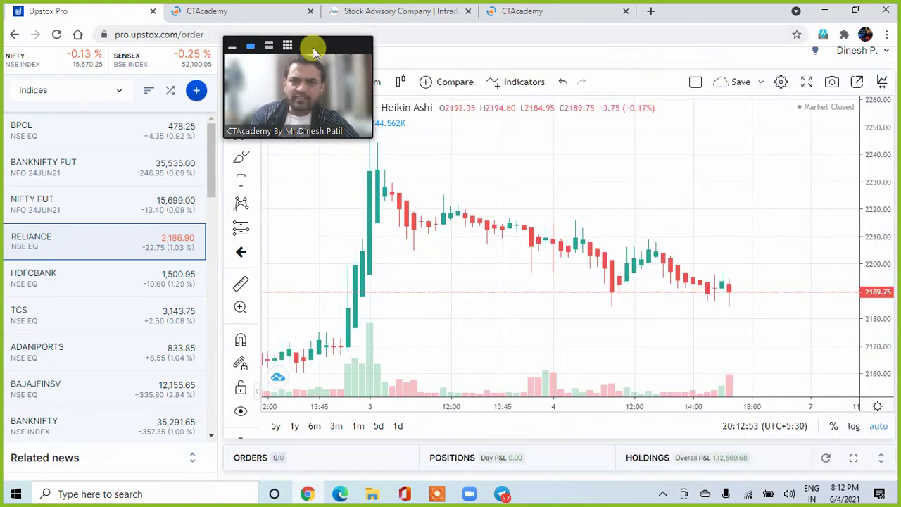
- Enable 'Allow Participants to Unmute Themselves' in Zoom's Participants panel, then close the list
{"action": "mouse_move", "coordinate": [312, 47]}
{"action": "left_mouse_down"}
{"action": "mouse_move", "coordinate": [772, 44]}
{"action": "mouse_move", "coordinate": [828, 55]}
{"action": "left_mouse_up"}
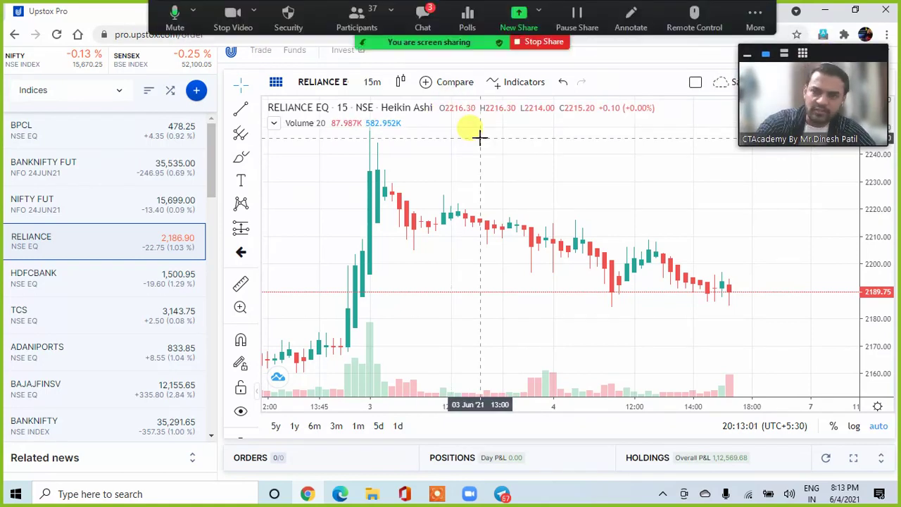
{"action": "left_click", "coordinate": [357, 15]}
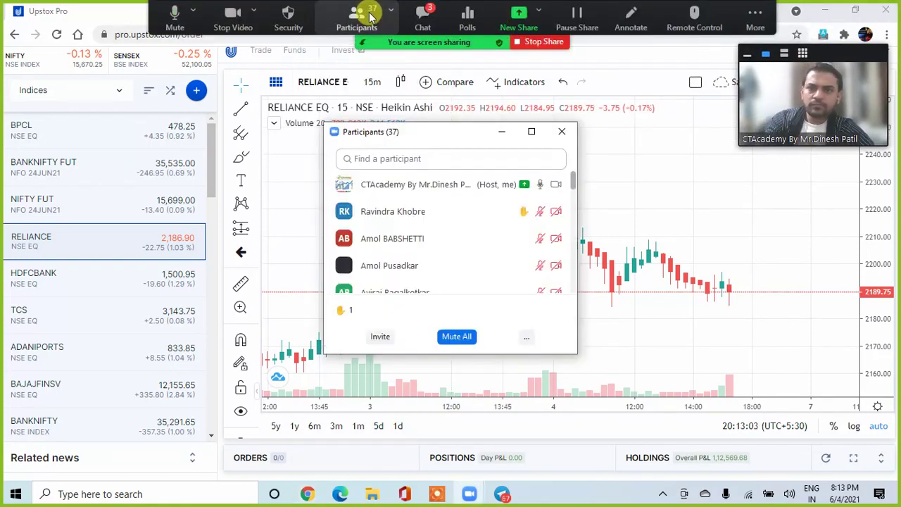
{"action": "left_click", "coordinate": [526, 337]}
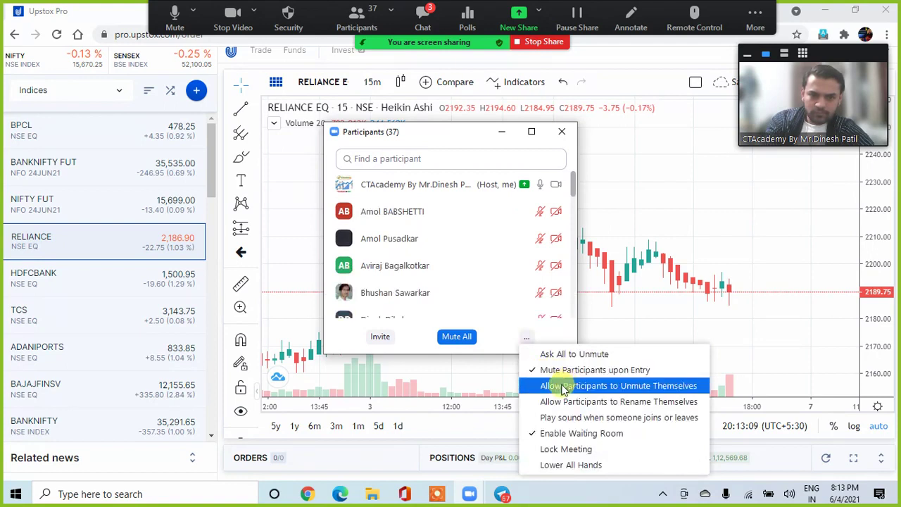
{"action": "left_click", "coordinate": [563, 389]}
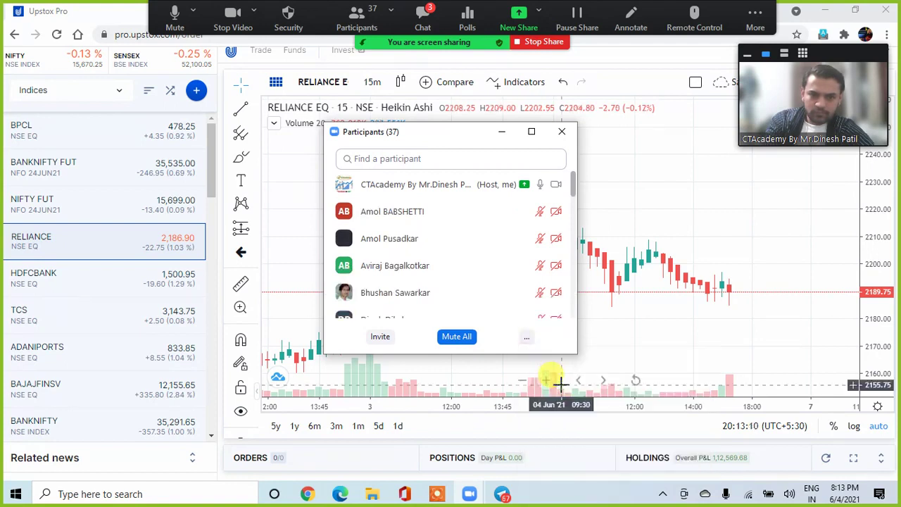
{"action": "left_click", "coordinate": [527, 337]}
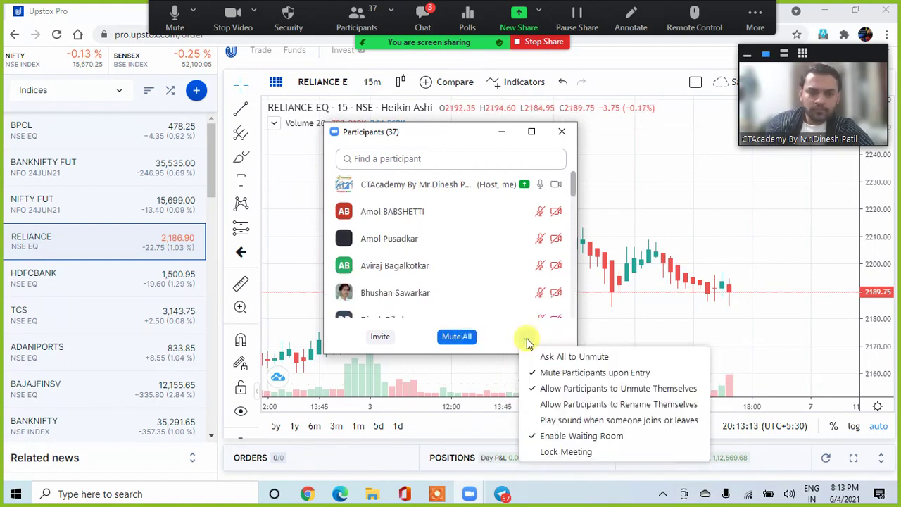
{"action": "left_click", "coordinate": [562, 132]}
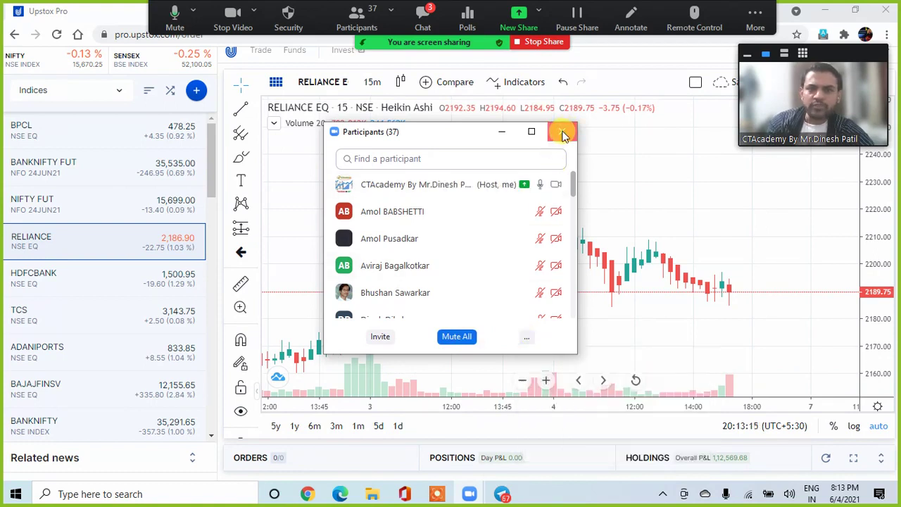
{"action": "left_click", "coordinate": [561, 131]}
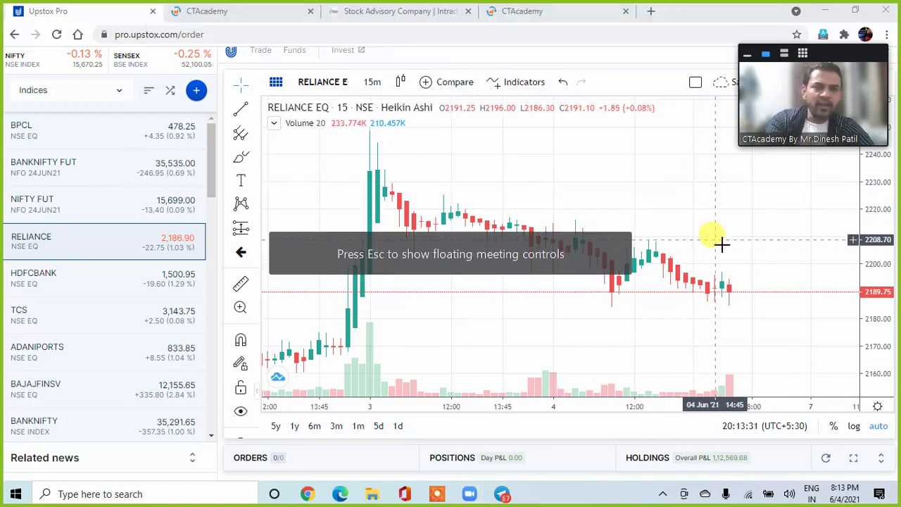
- Bring up the CTAcademy Implementation Box showing confirmation 15,736.46 and trail SL 15,728.01
{"action": "left_click", "coordinate": [561, 13]}
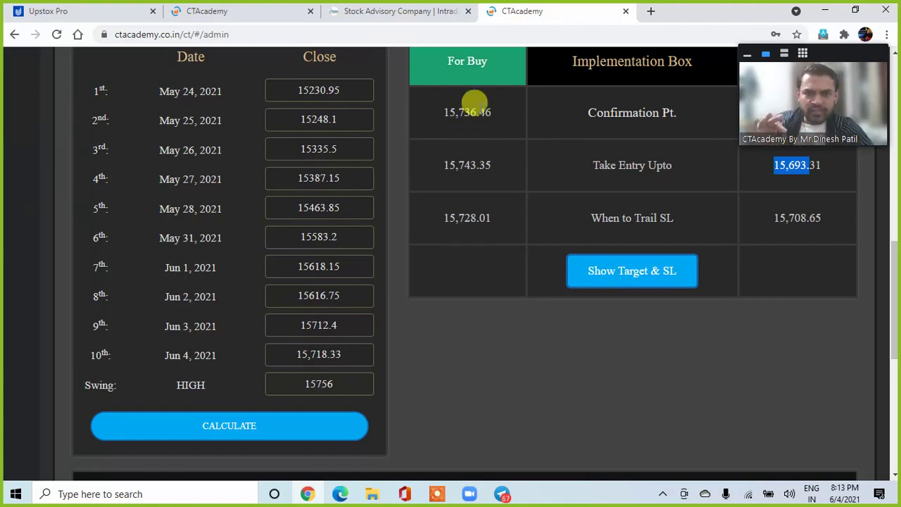
- Show Target & SL in CTAcademy, select the 15,700.20 stop loss, and return to Upstox Pro
{"action": "left_click", "coordinate": [603, 273]}
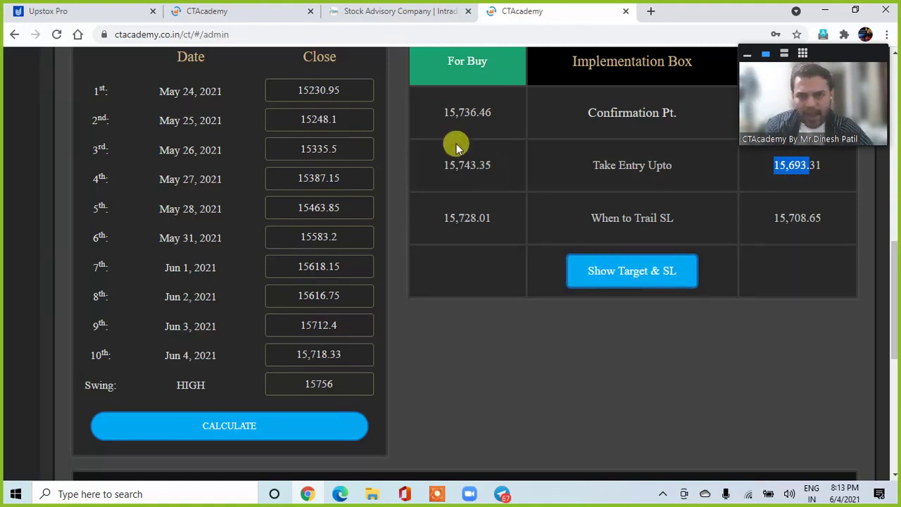
{"action": "left_click", "coordinate": [636, 277]}
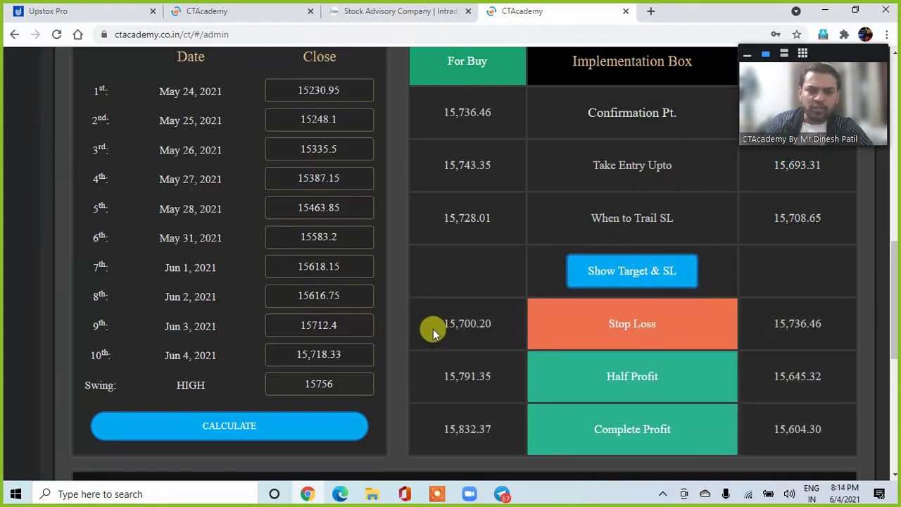
{"action": "left_click_drag", "start_coordinate": [433, 329], "coordinate": [498, 332]}
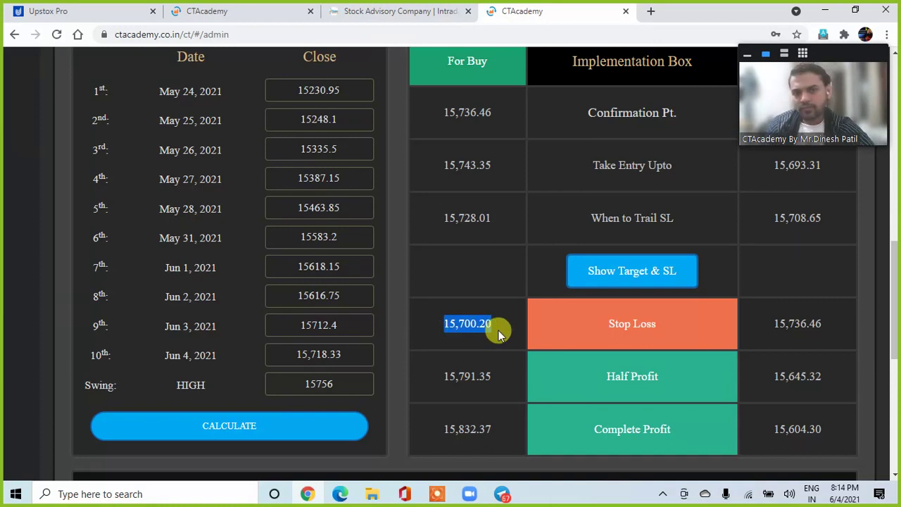
{"action": "left_click", "coordinate": [104, 15]}
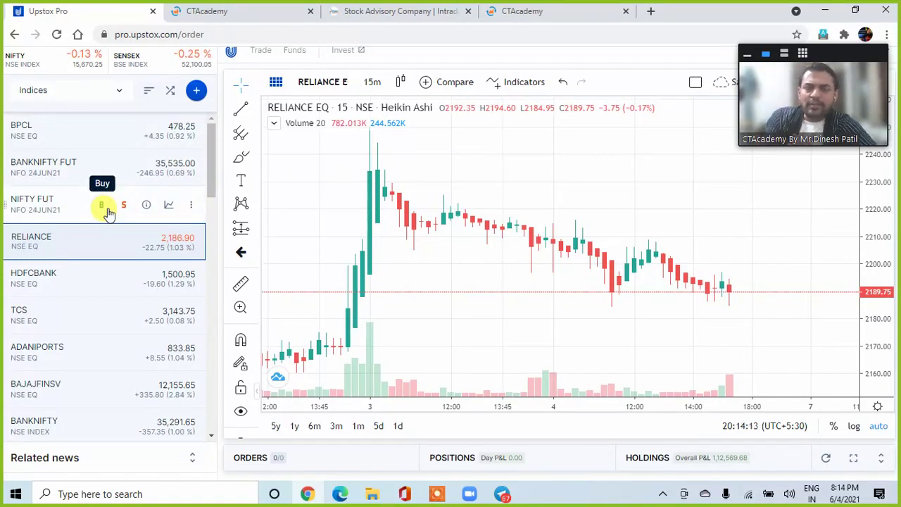
{"action": "mouse_move", "coordinate": [42, 205]}
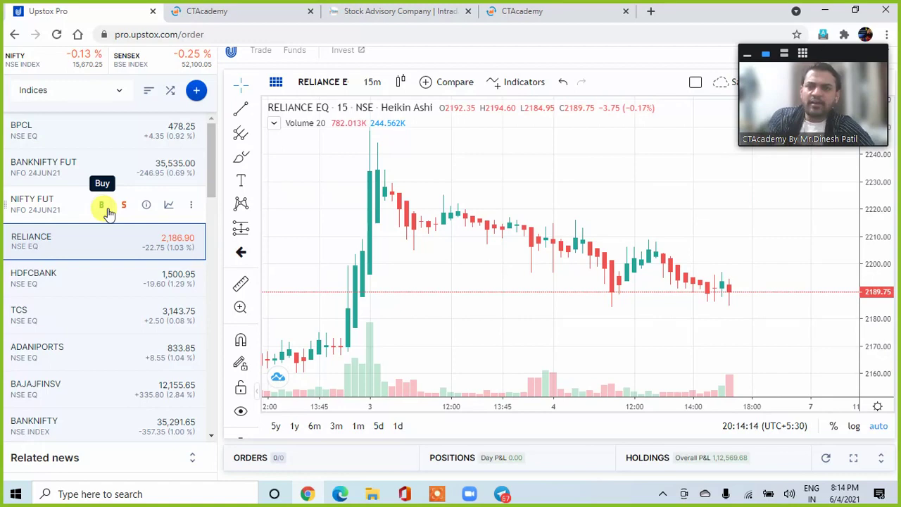
- Display the NIFTY 24 JUN21 FUT chart and open a sell order for it
{"action": "left_click", "coordinate": [35, 204]}
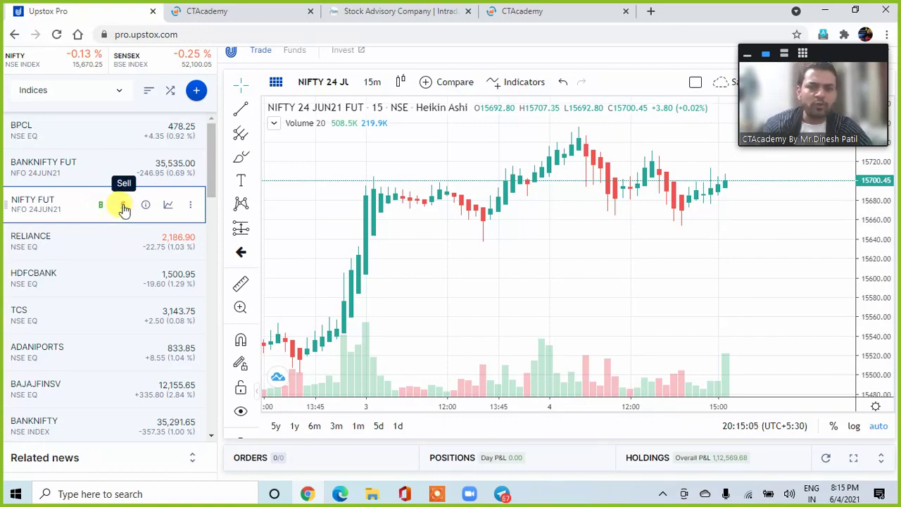
{"action": "left_click", "coordinate": [123, 205]}
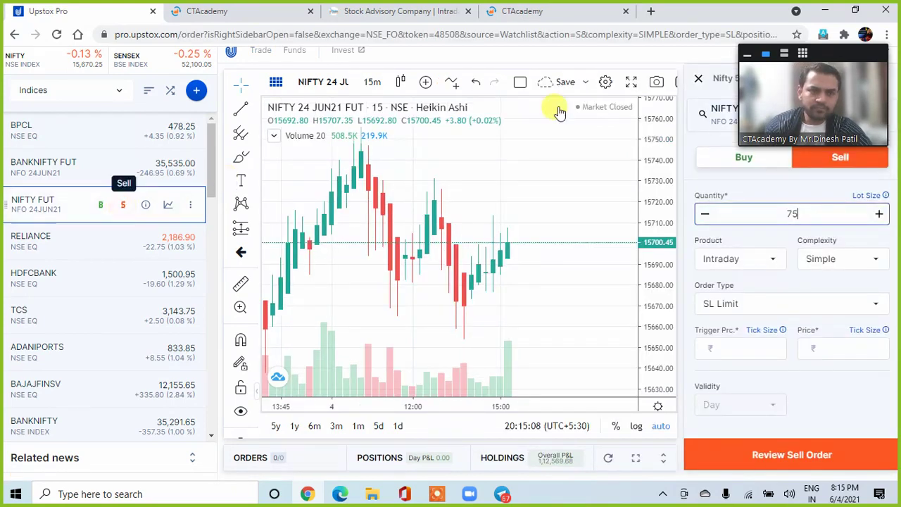
- Try the Limit and Market order types, then settle on SL Mkt for the sell order
{"action": "left_click_drag", "start_coordinate": [809, 50], "coordinate": [558, 50]}
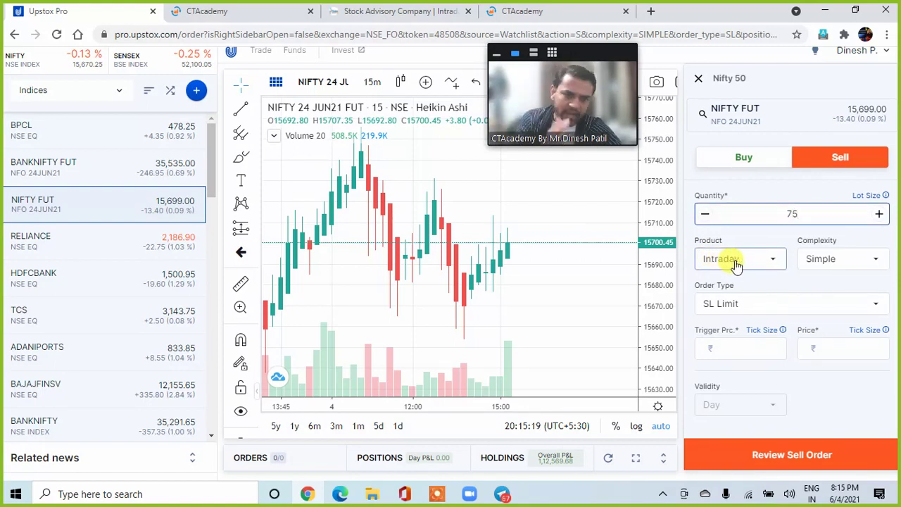
{"action": "left_click", "coordinate": [760, 307]}
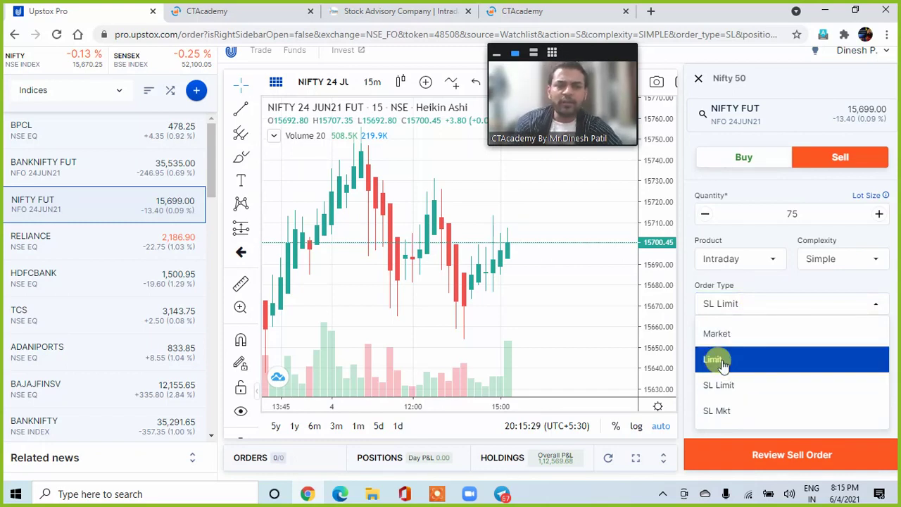
{"action": "left_click", "coordinate": [722, 363]}
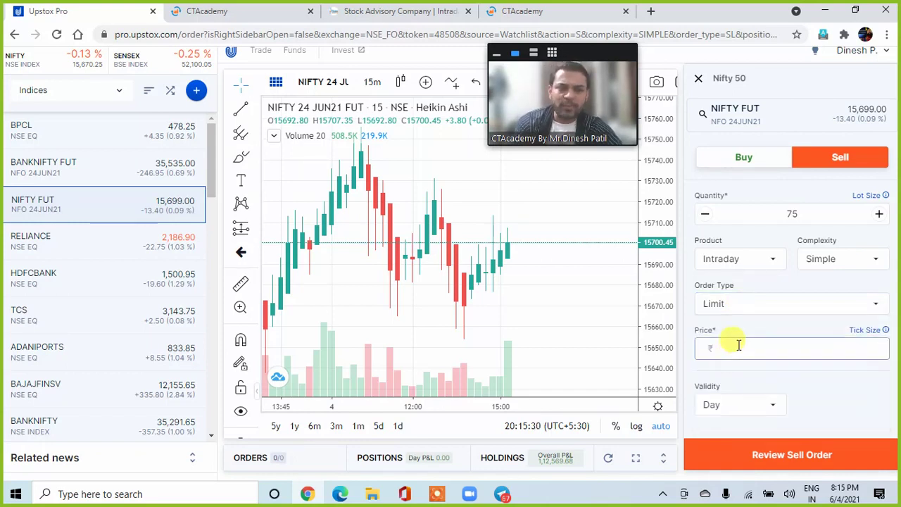
{"action": "type", "text": "15700"}
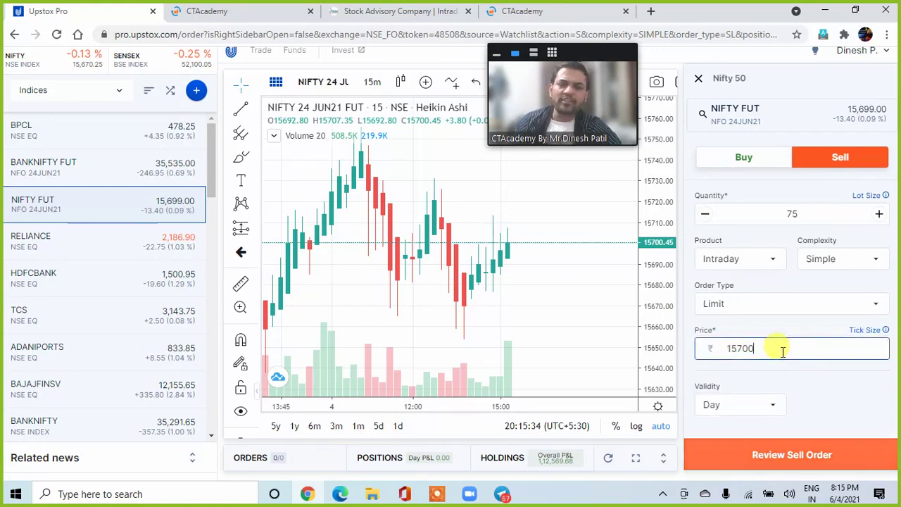
{"action": "double_click", "coordinate": [742, 347]}
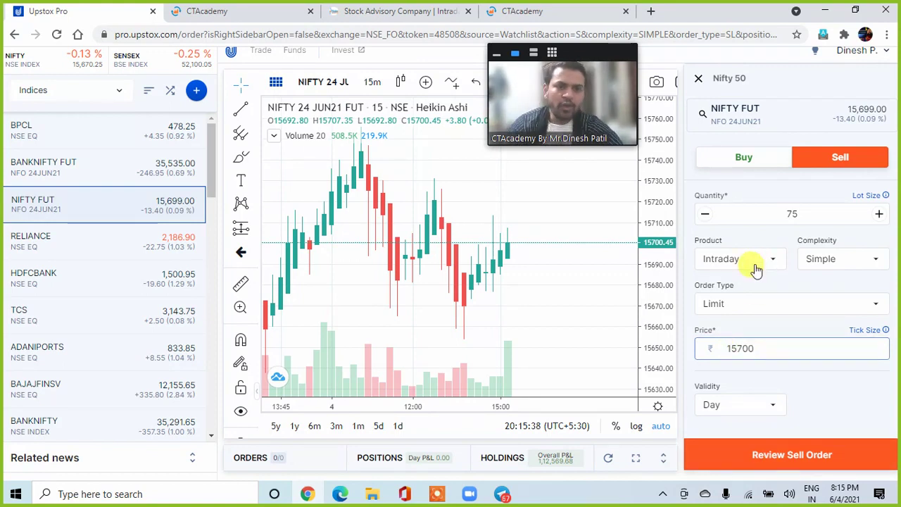
{"action": "left_click", "coordinate": [759, 307]}
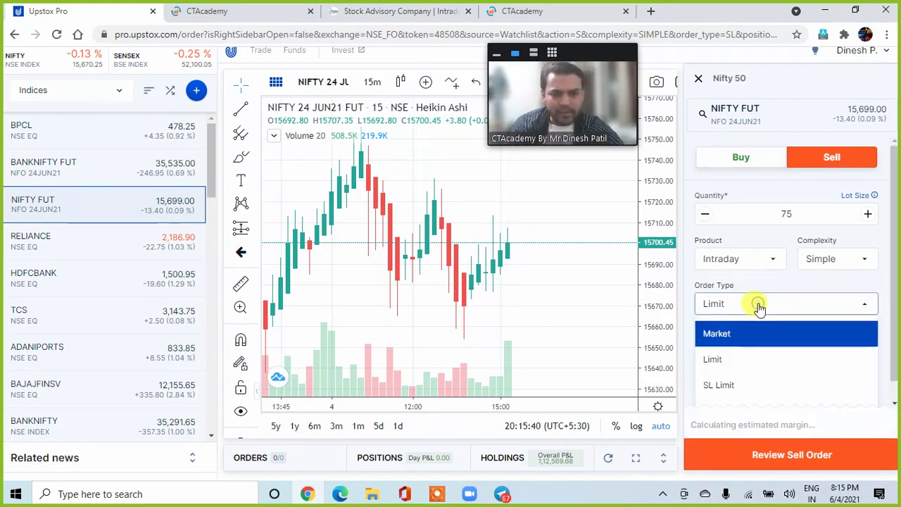
{"action": "left_click", "coordinate": [720, 339]}
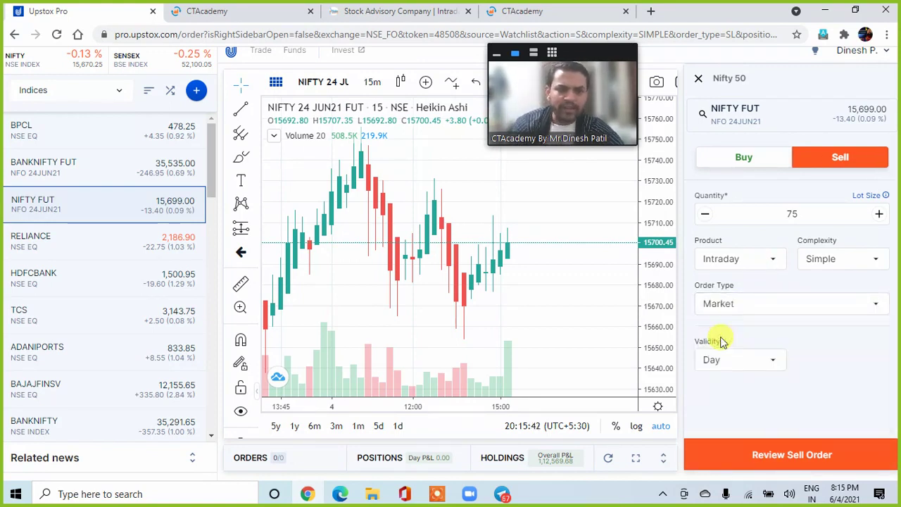
{"action": "left_click", "coordinate": [829, 304]}
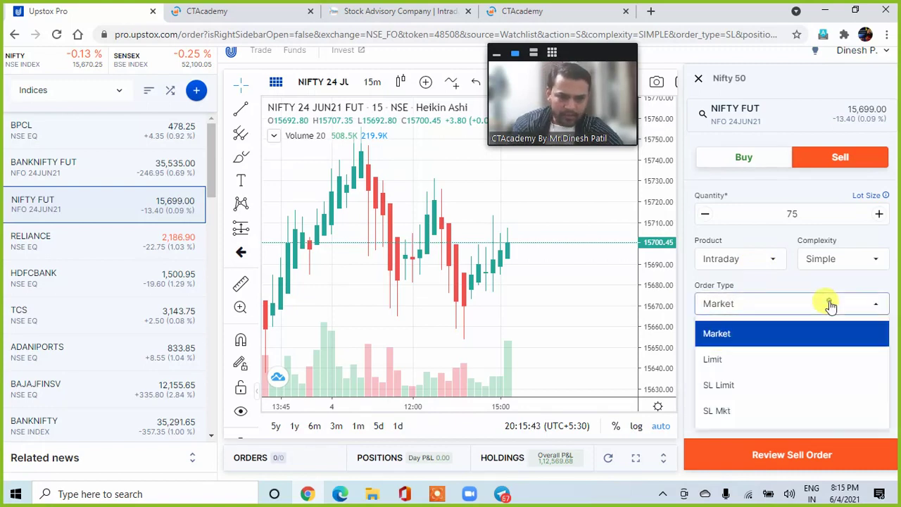
{"action": "left_click", "coordinate": [719, 415]}
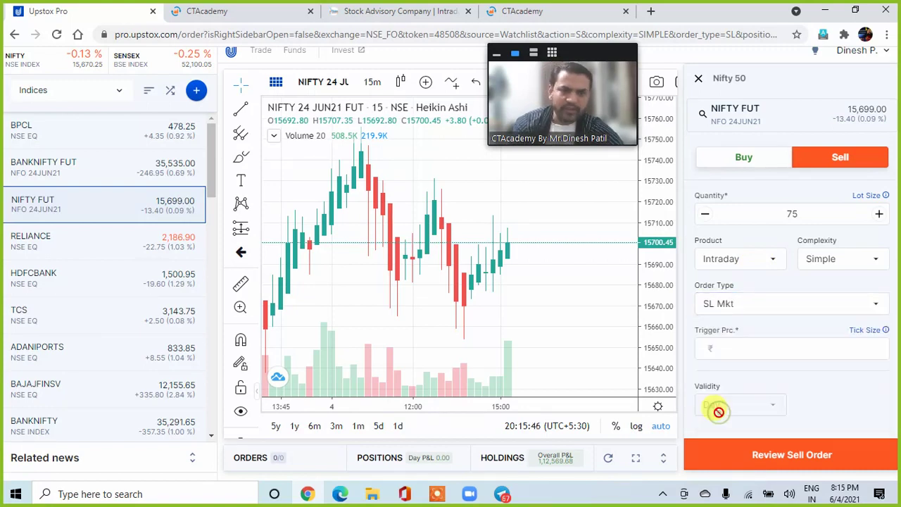
- Enter 15700 as the SL Mkt sell order's trigger price
{"action": "left_click", "coordinate": [742, 346]}
{"action": "type", "text": "15700"}
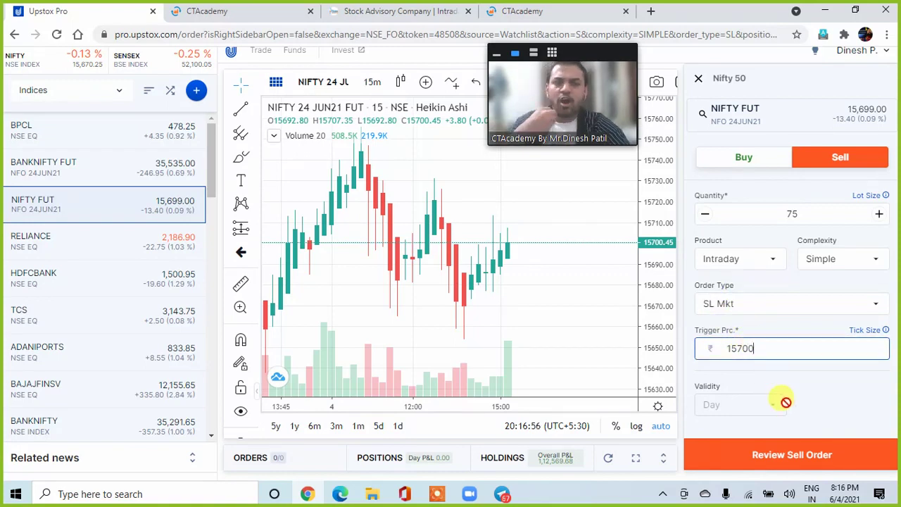
{"action": "left_click", "coordinate": [744, 348]}
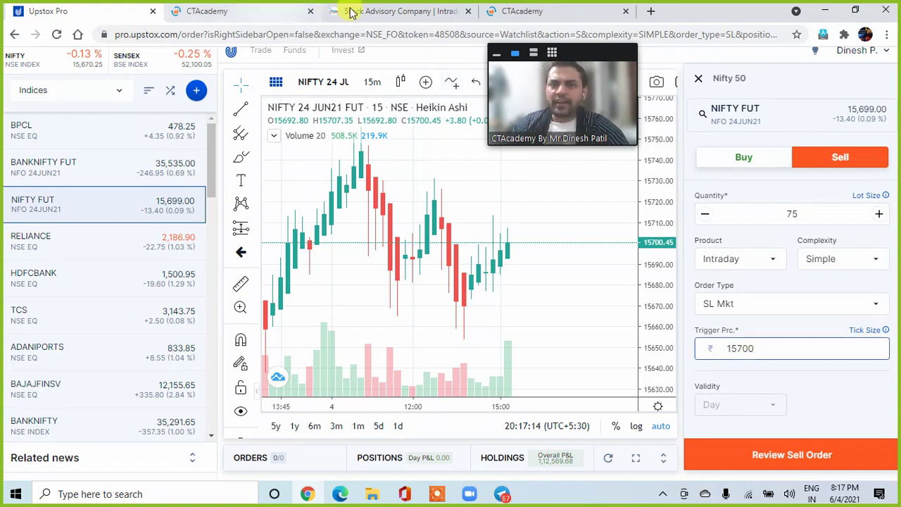
{"action": "left_click", "coordinate": [529, 17]}
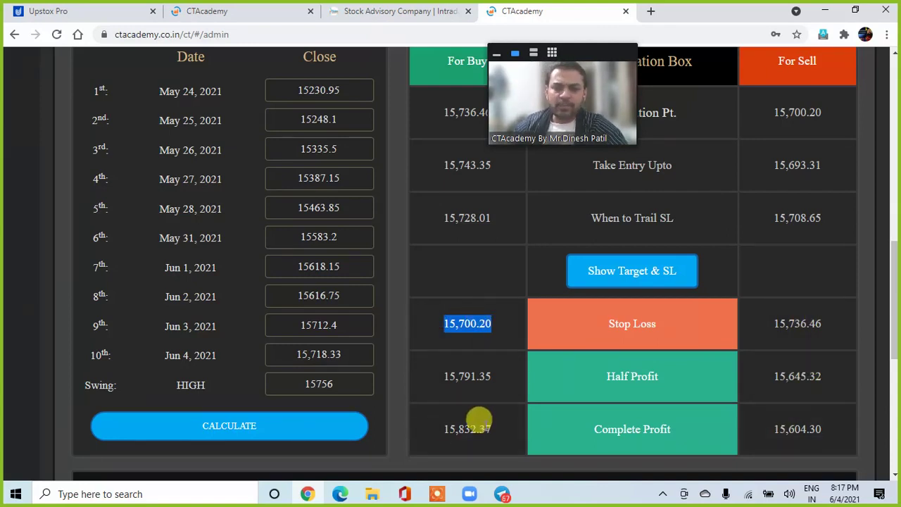
{"action": "left_click", "coordinate": [76, 15]}
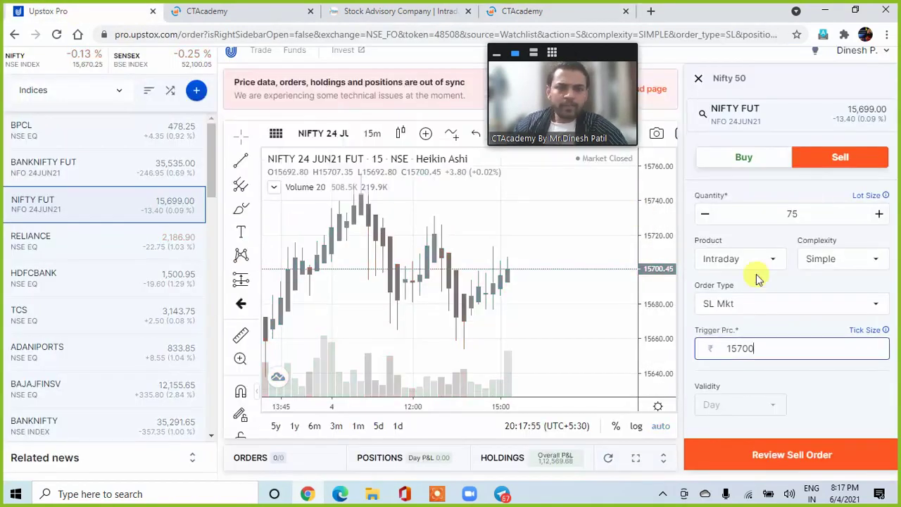
- Correct the trigger to 15832 and make it a Limit order priced at 15832
{"action": "left_click", "coordinate": [760, 348]}
{"action": "key", "text": "BackSpace"}
{"action": "key", "text": "BackSpace"}
{"action": "type", "text": "832"}
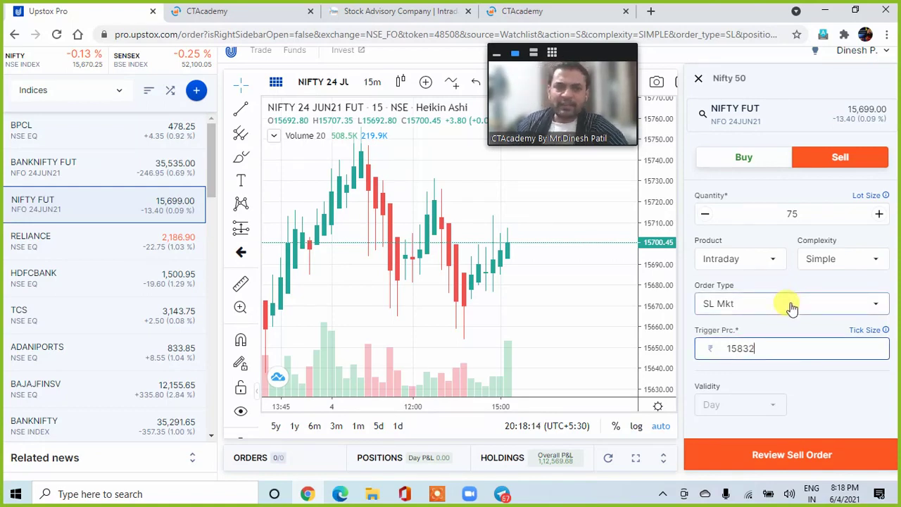
{"action": "left_click", "coordinate": [791, 308]}
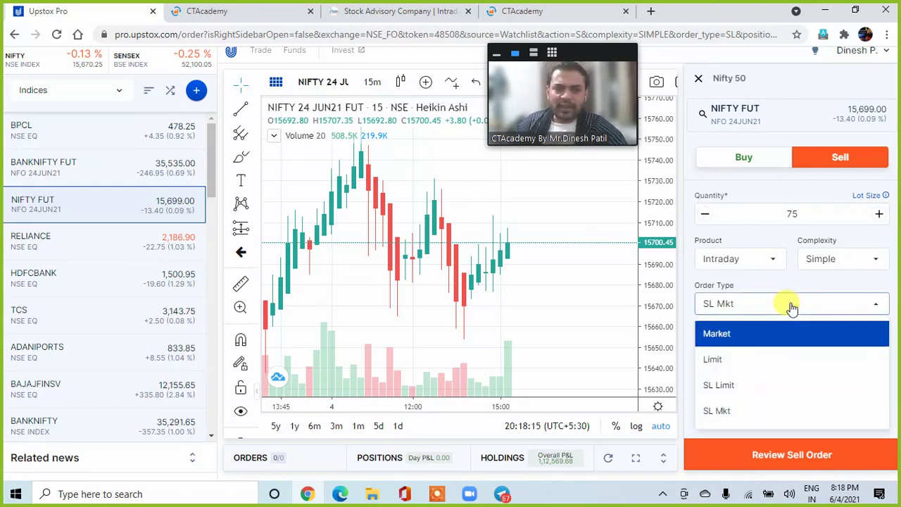
{"action": "left_click", "coordinate": [713, 361]}
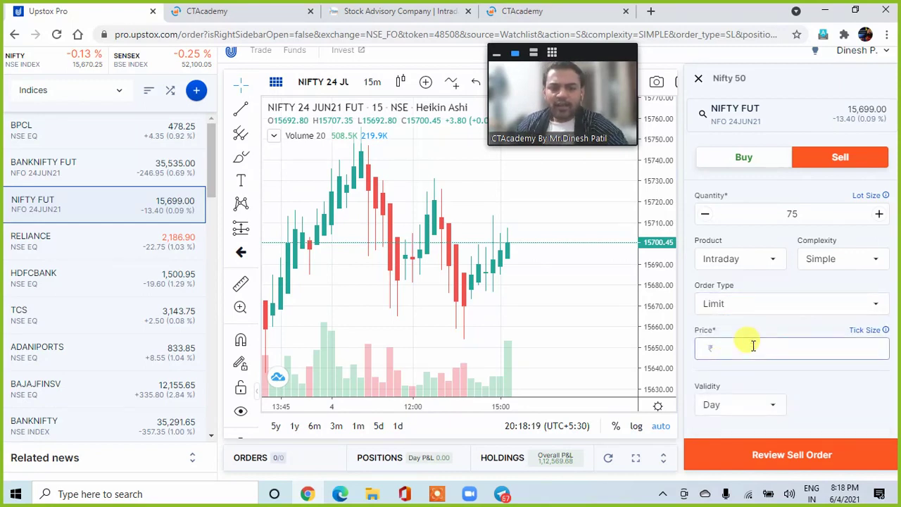
{"action": "type", "text": "15833"}
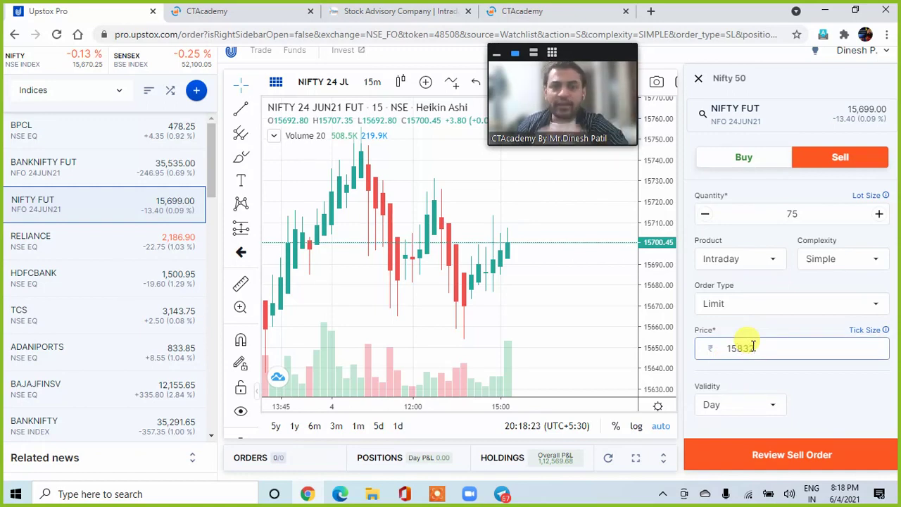
- Close the sell order form and bring up the Trade finder Intraday Training Notes PDF
{"action": "left_click", "coordinate": [739, 307]}
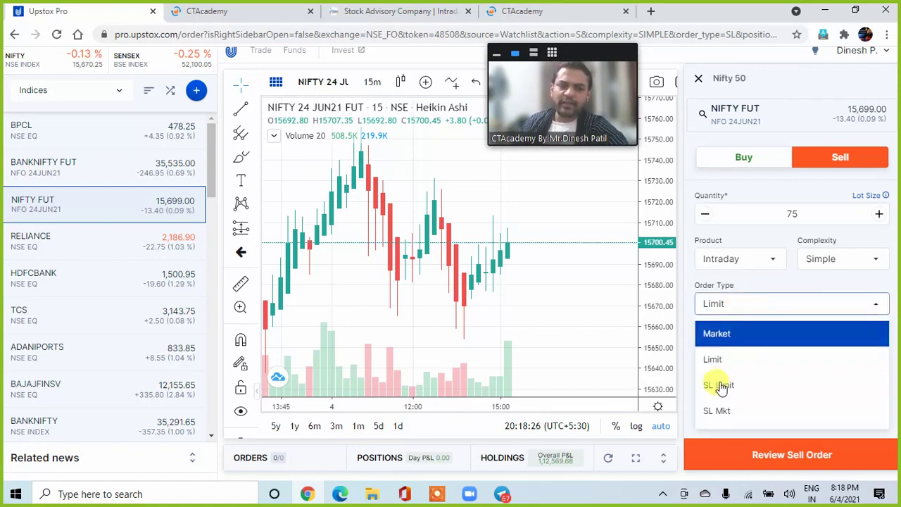
{"action": "left_click", "coordinate": [702, 79]}
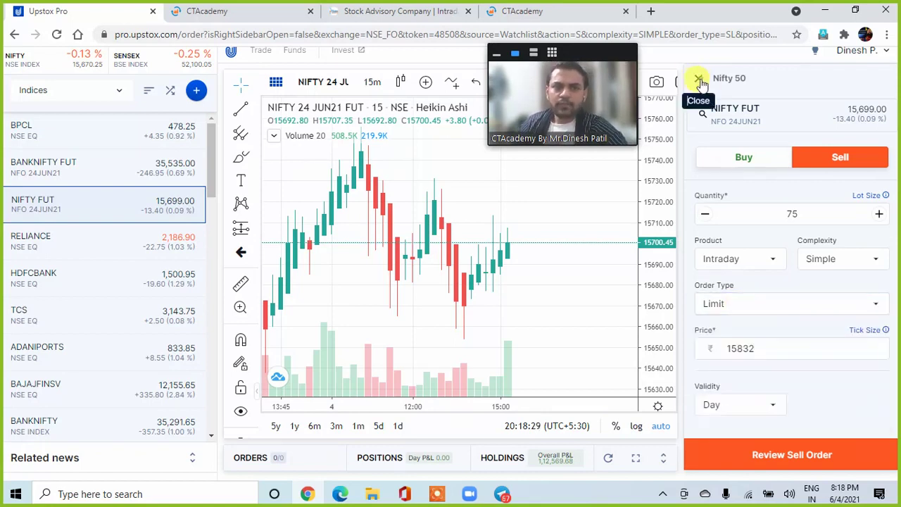
{"action": "left_click", "coordinate": [700, 79]}
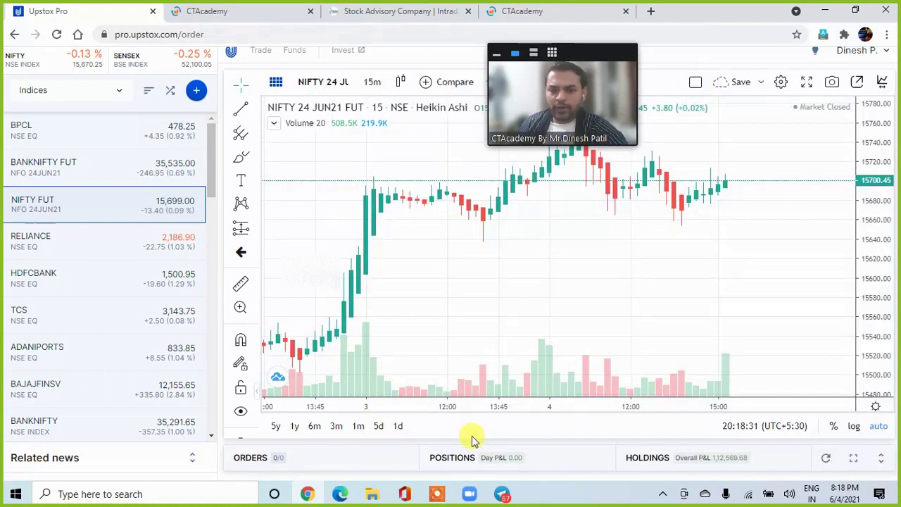
{"action": "left_click", "coordinate": [340, 494]}
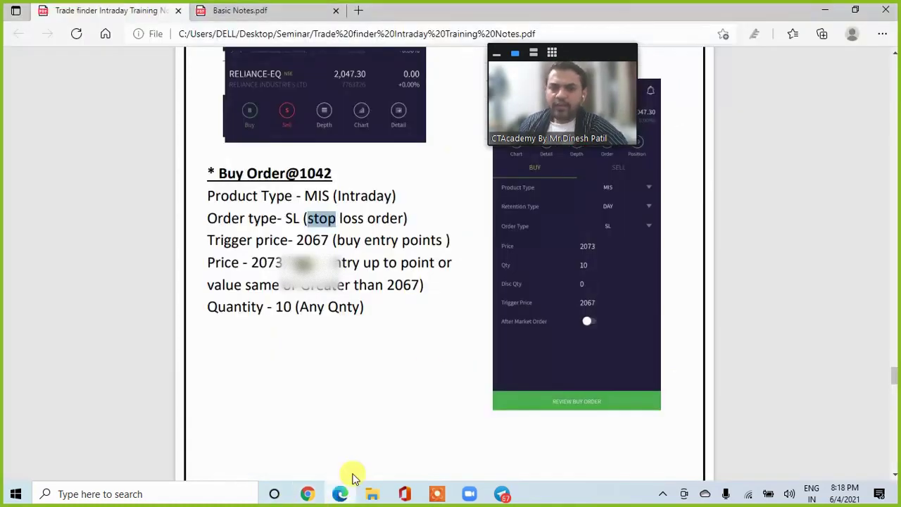
- Clear the 'stop' highlight, scroll down to Profit Booking, and highlight the word 'Limit' (2109)
{"action": "left_click", "coordinate": [399, 355]}
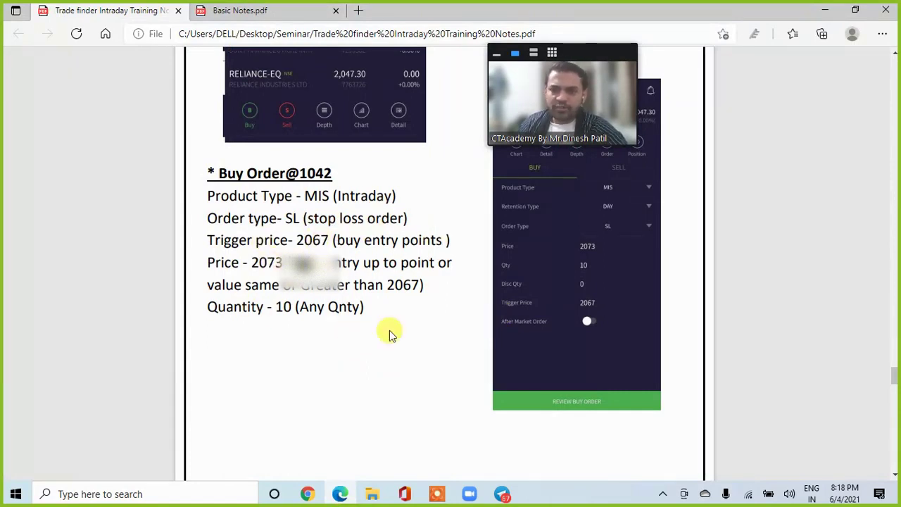
{"action": "scroll", "coordinate": [391, 333], "scroll_direction": "down", "scroll_amount": 1}
{"action": "scroll", "coordinate": [391, 336], "scroll_direction": "down", "scroll_amount": 3}
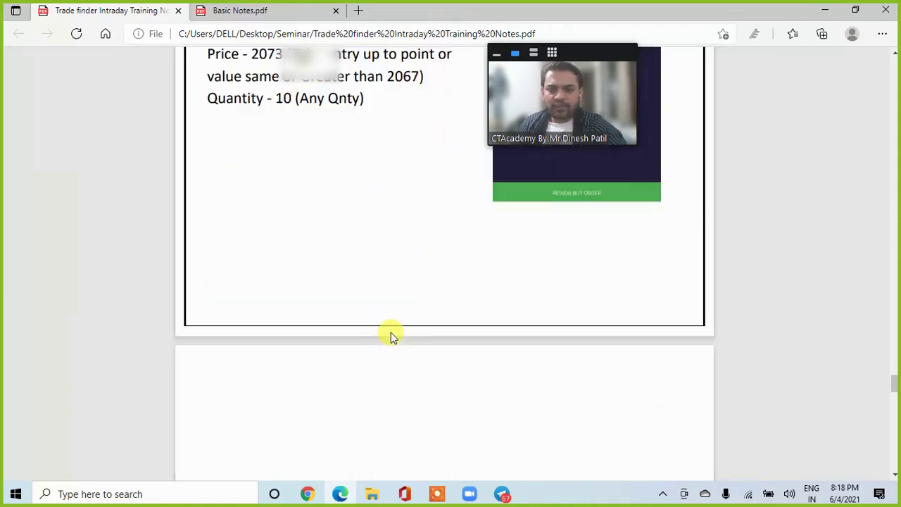
{"action": "scroll", "coordinate": [390, 332], "scroll_direction": "down", "scroll_amount": 4}
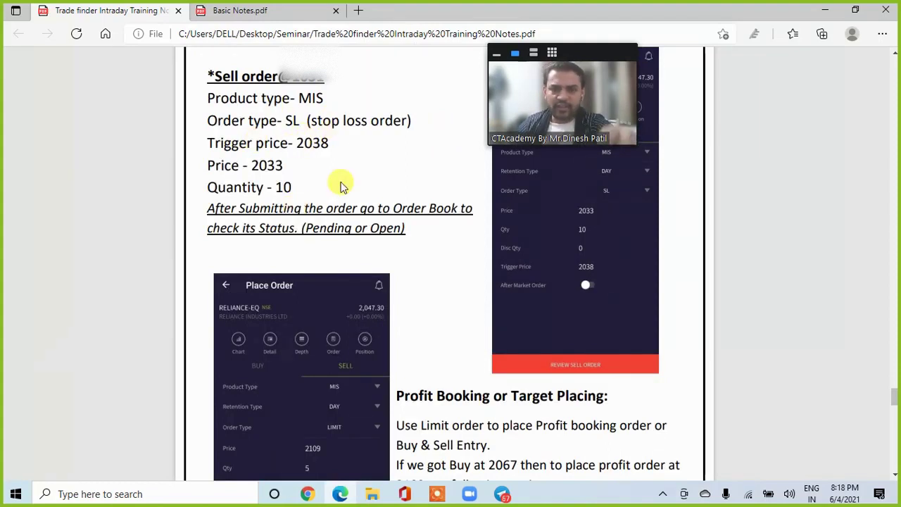
{"action": "scroll", "coordinate": [340, 184], "scroll_direction": "down", "scroll_amount": 2}
{"action": "scroll", "coordinate": [341, 185], "scroll_direction": "down", "scroll_amount": 1}
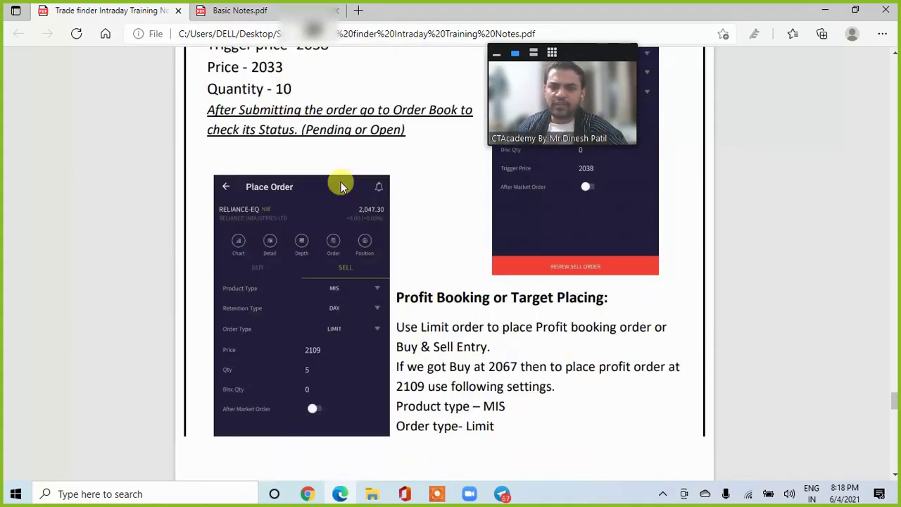
{"action": "scroll", "coordinate": [341, 184], "scroll_direction": "down", "scroll_amount": 1}
{"action": "scroll", "coordinate": [340, 181], "scroll_direction": "down", "scroll_amount": 3}
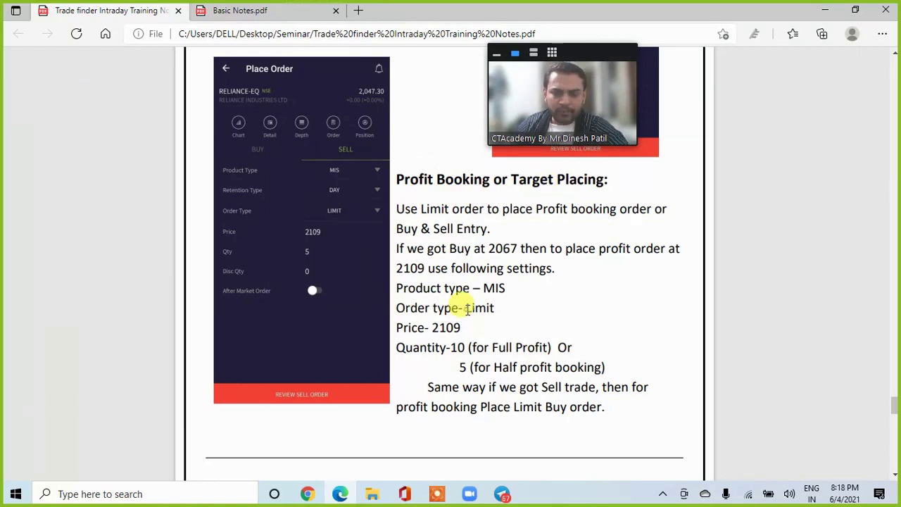
{"action": "left_click_drag", "start_coordinate": [467, 309], "coordinate": [503, 307]}
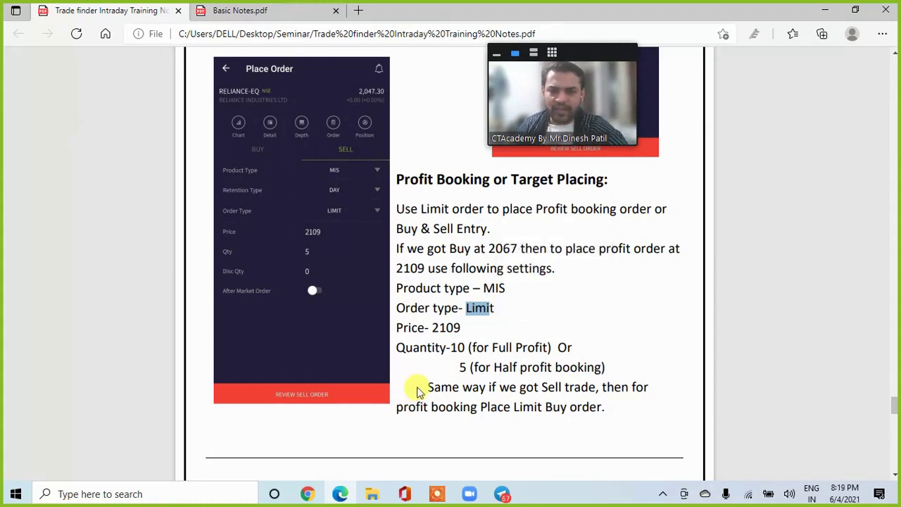
- Clear the Limit highlight and scroll to the Buy Order@1042 example (trigger 2067, price 2073)
{"action": "left_click", "coordinate": [375, 442]}
{"action": "scroll", "coordinate": [375, 443], "scroll_direction": "down", "scroll_amount": 1}
{"action": "scroll", "coordinate": [375, 443], "scroll_direction": "down", "scroll_amount": 2}
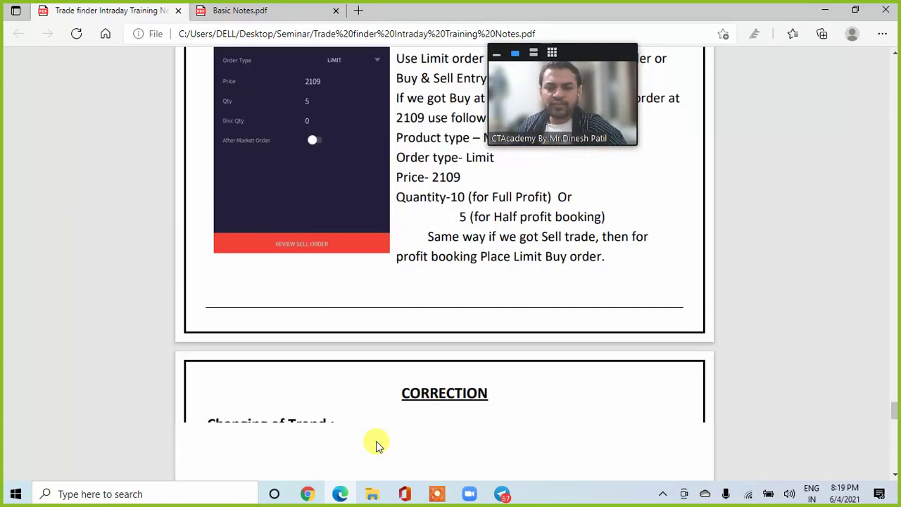
{"action": "scroll", "coordinate": [376, 443], "scroll_direction": "down", "scroll_amount": 2}
{"action": "scroll", "coordinate": [375, 443], "scroll_direction": "up", "scroll_amount": 1}
{"action": "scroll", "coordinate": [375, 441], "scroll_direction": "up", "scroll_amount": 1}
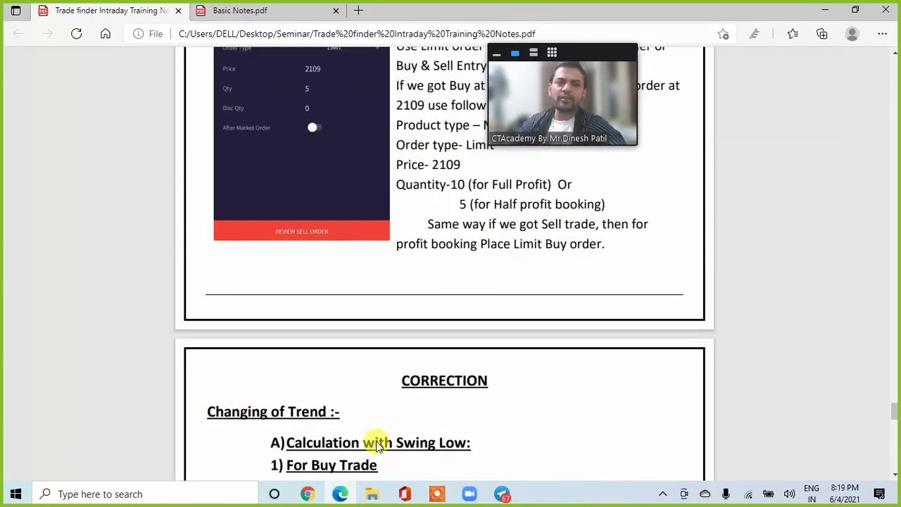
{"action": "scroll", "coordinate": [376, 440], "scroll_direction": "up", "scroll_amount": 3}
{"action": "scroll", "coordinate": [376, 443], "scroll_direction": "up", "scroll_amount": 3}
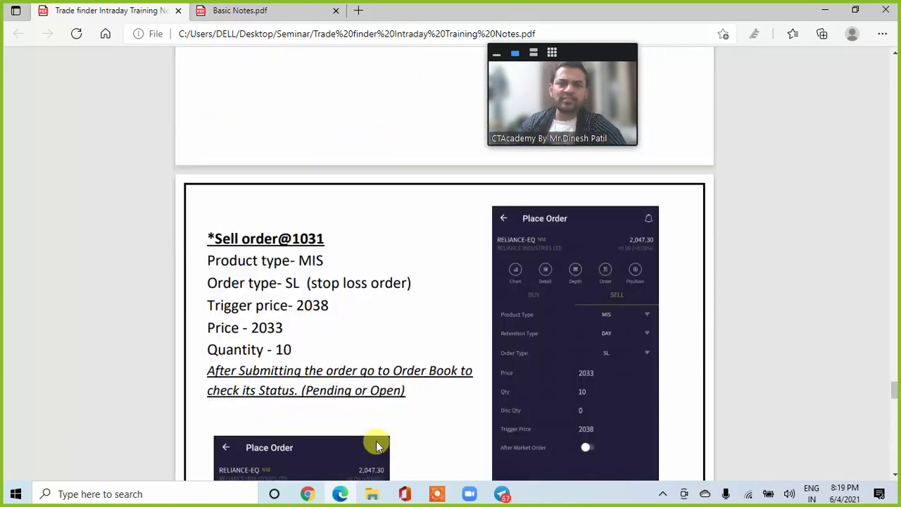
{"action": "scroll", "coordinate": [375, 443], "scroll_direction": "up", "scroll_amount": 1}
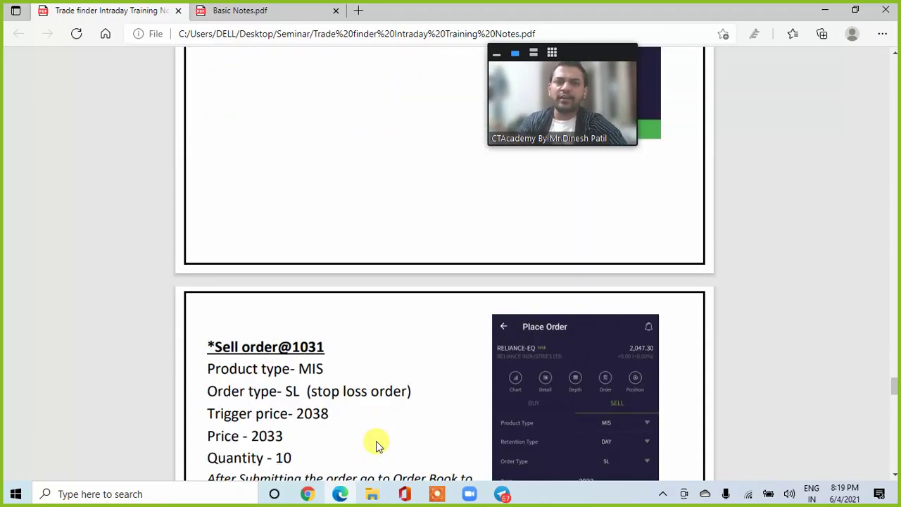
{"action": "scroll", "coordinate": [375, 443], "scroll_direction": "up", "scroll_amount": 2}
{"action": "scroll", "coordinate": [375, 444], "scroll_direction": "up", "scroll_amount": 1}
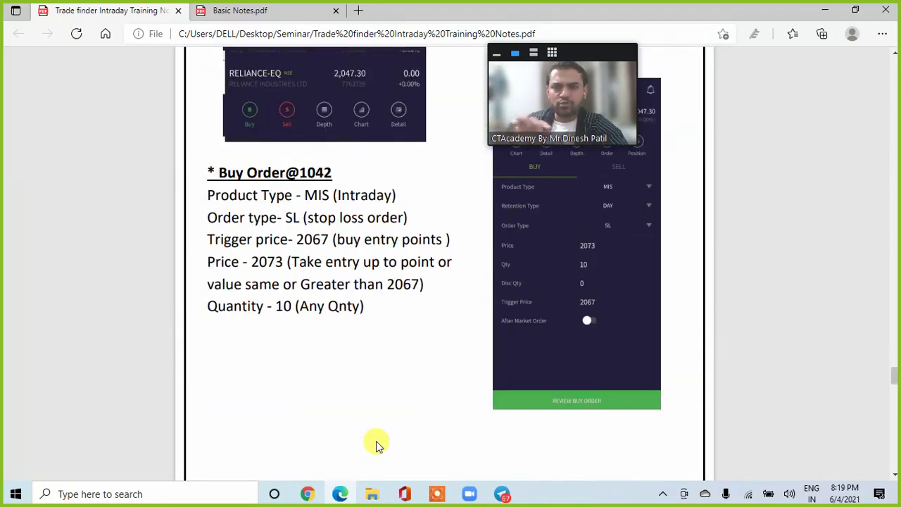
{"action": "scroll", "coordinate": [376, 444], "scroll_direction": "up", "scroll_amount": 1}
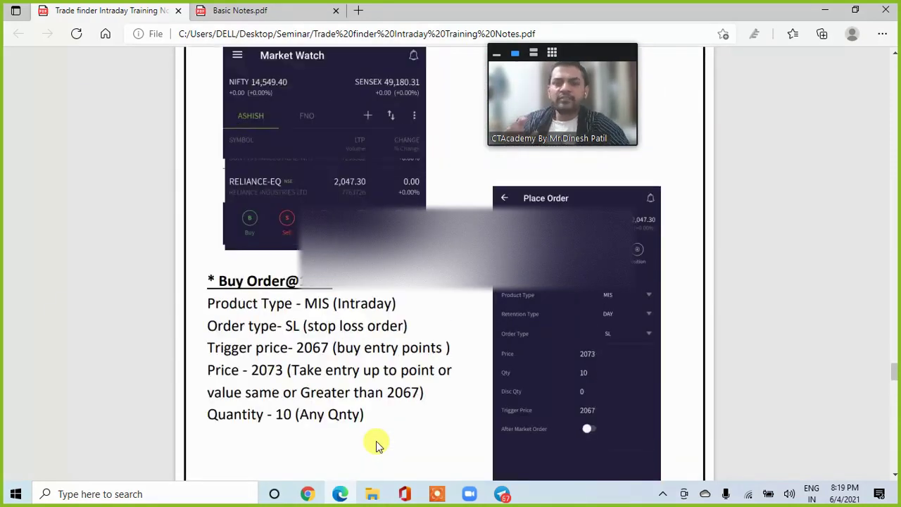